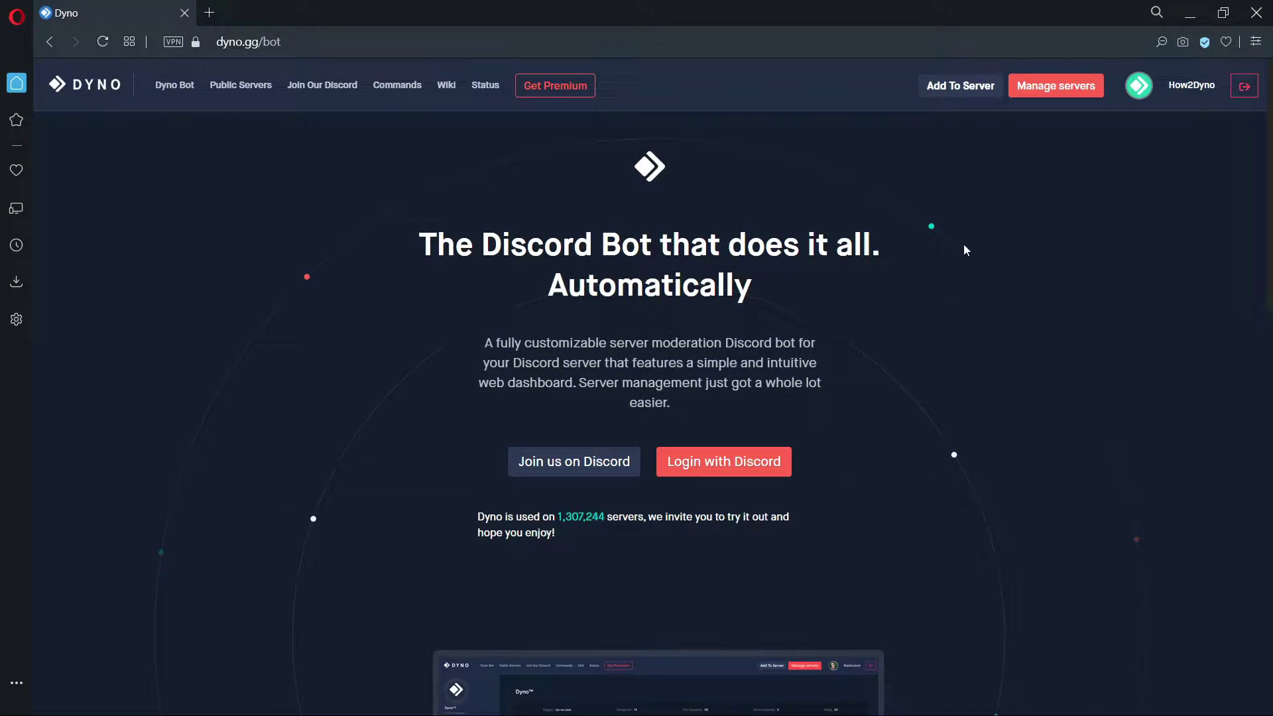
Open the Custom Commands module from the How2Dyno server's Dyno dashboard.
click(1032, 100)
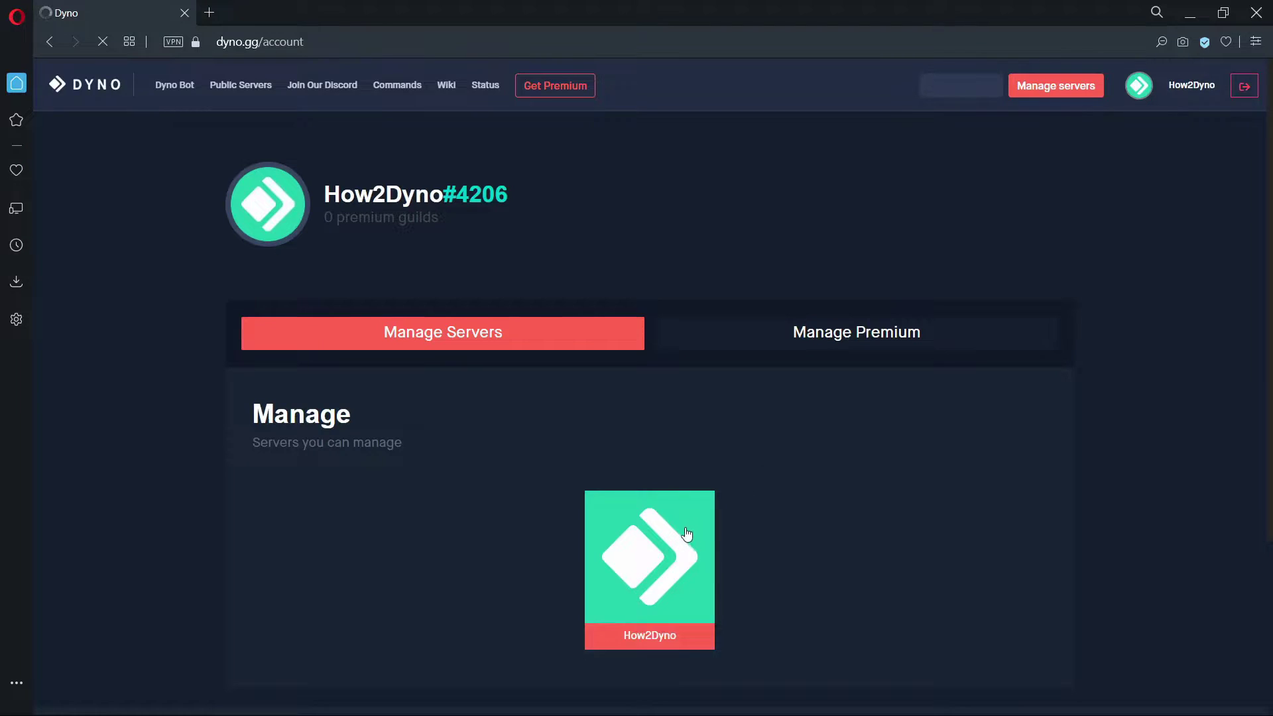
click(687, 534)
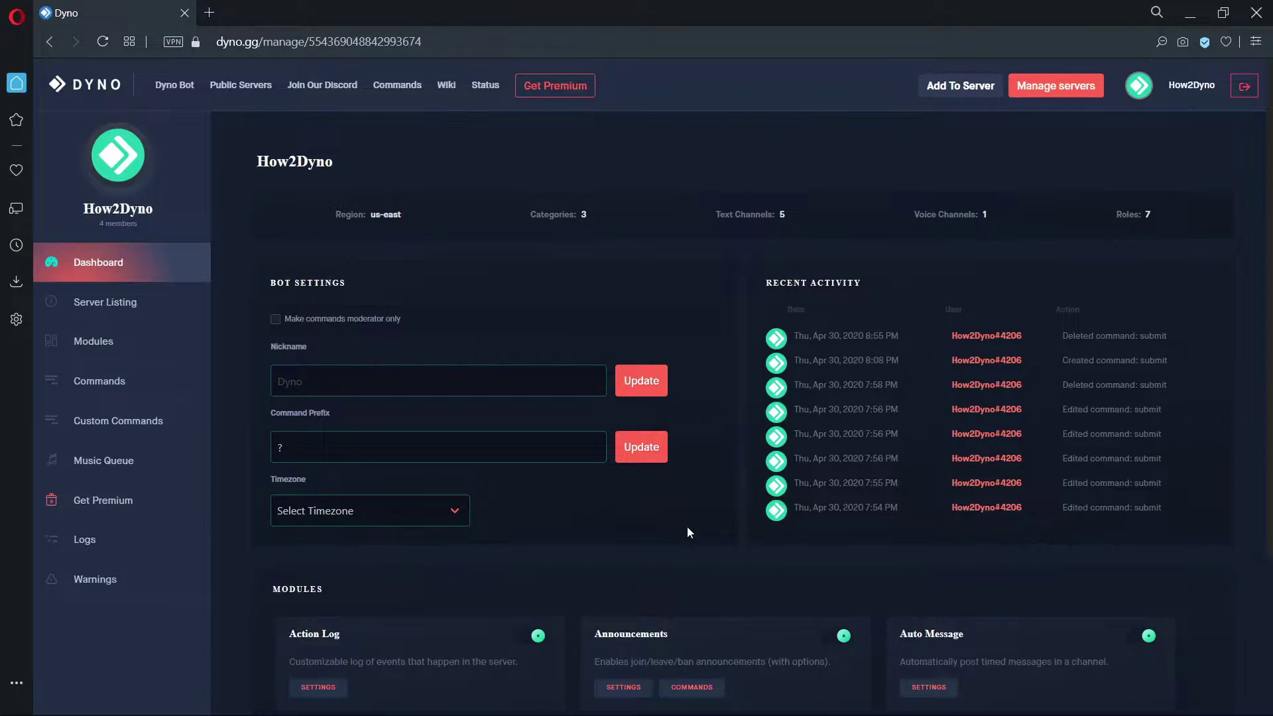
click(126, 422)
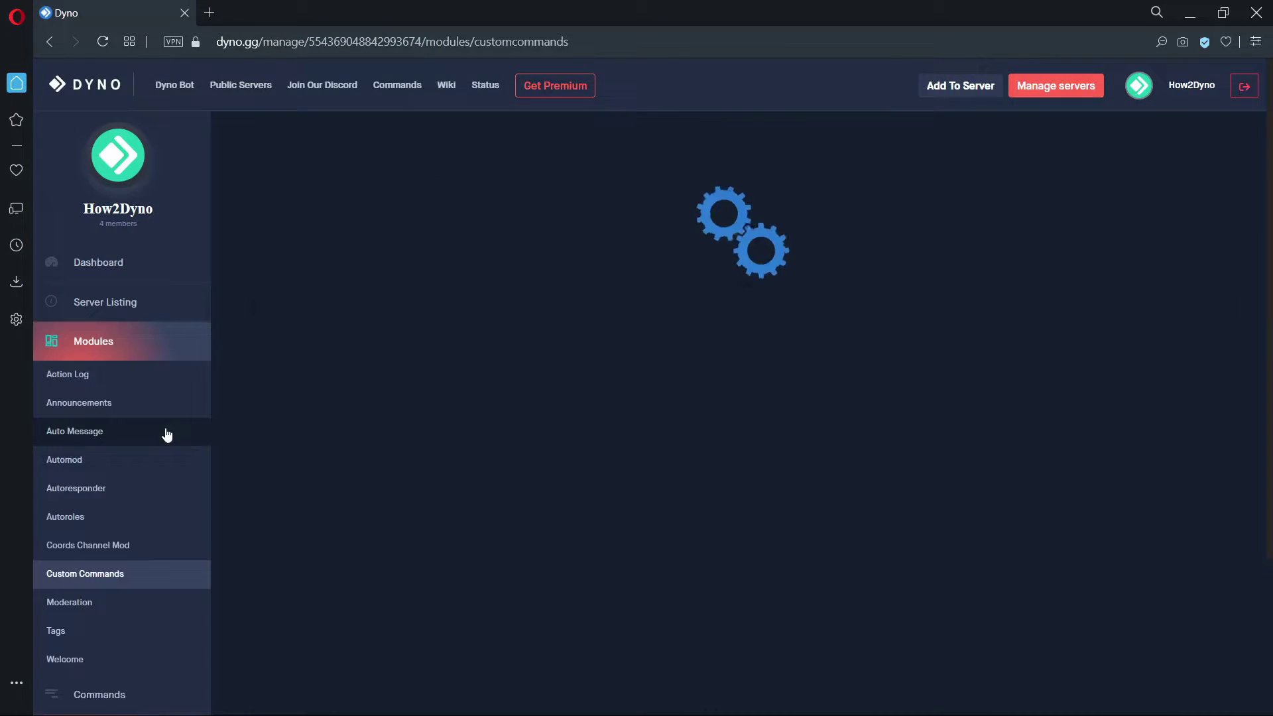
Start a new custom command named submit, paste its multi-line response and enlarge the box.
click(296, 208)
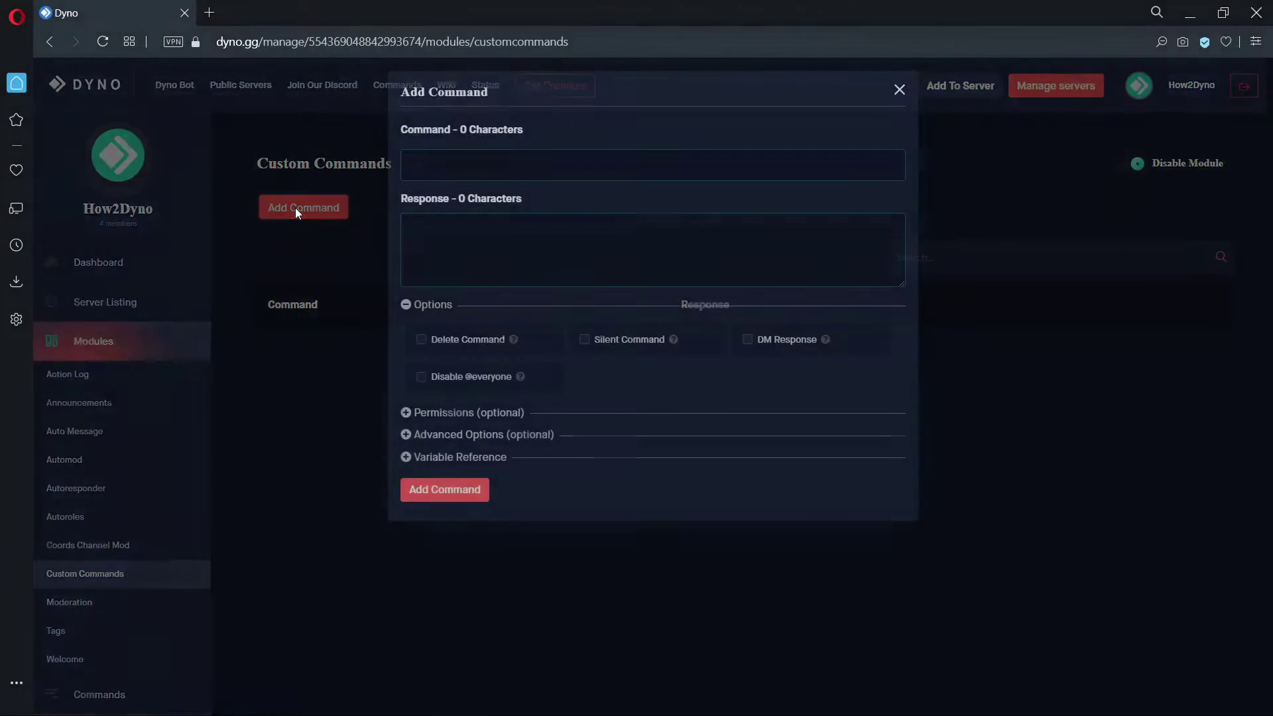
click(422, 170)
text(submit)
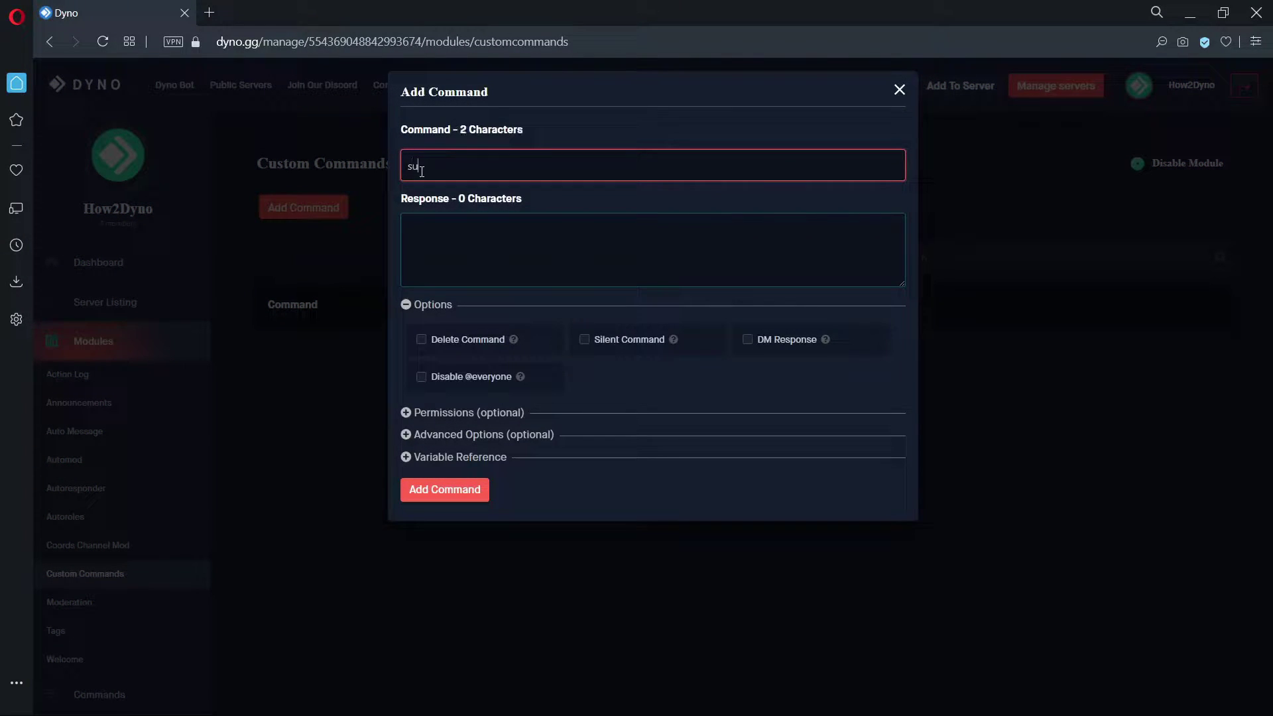
click(460, 226)
key(ctrl+v)
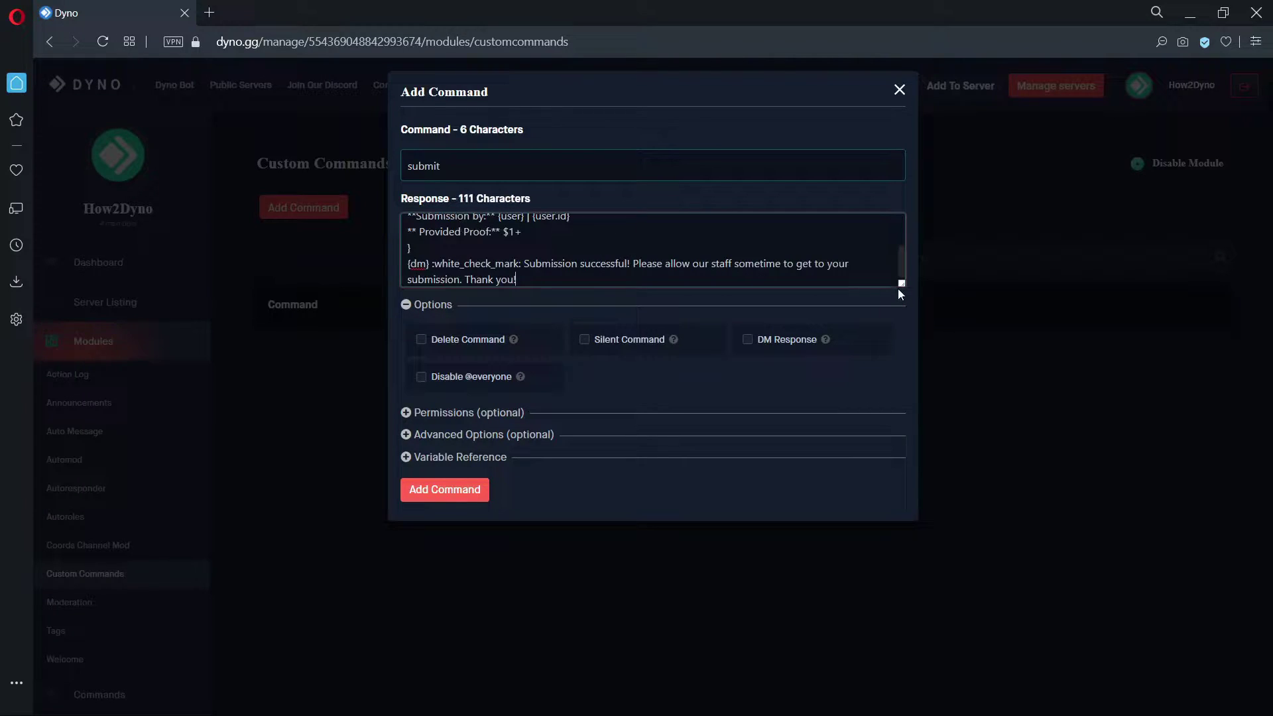
drag(901, 280, 961, 435)
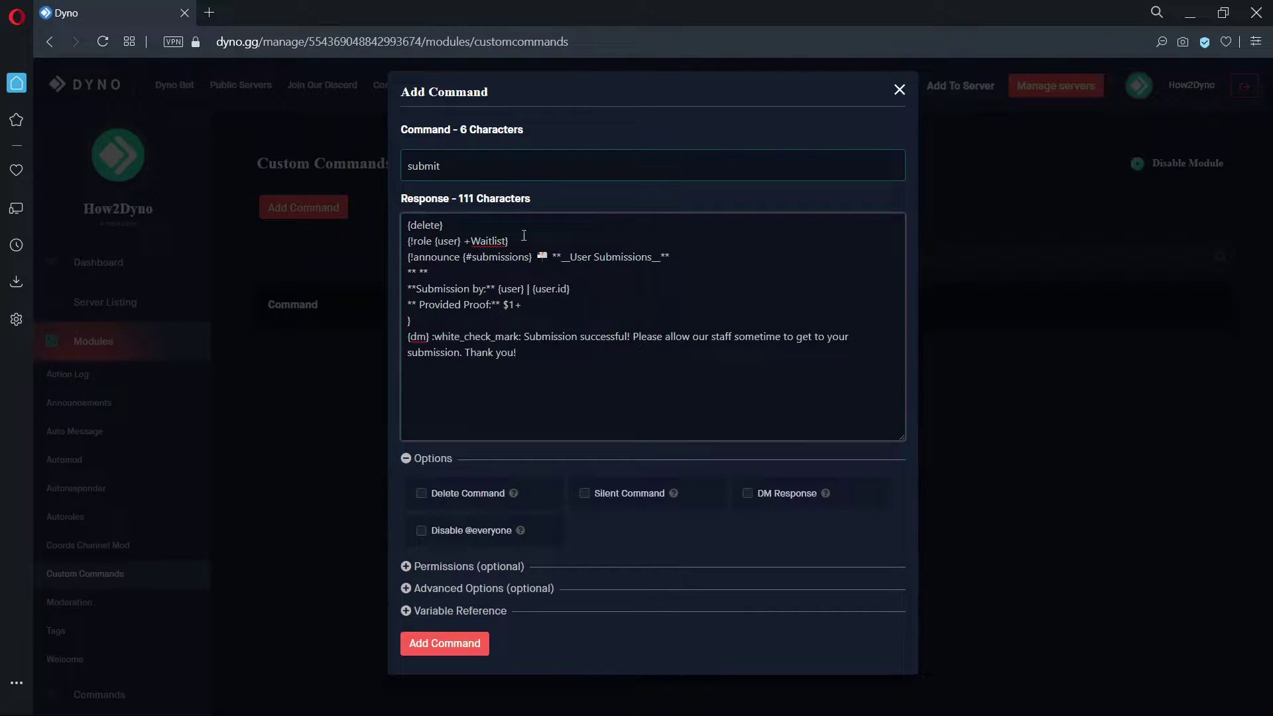
Review the response's {delete}, Waitlist role, #submissions announcement and DM confirmation lines.
drag(477, 221, 409, 225)
drag(518, 244, 388, 251)
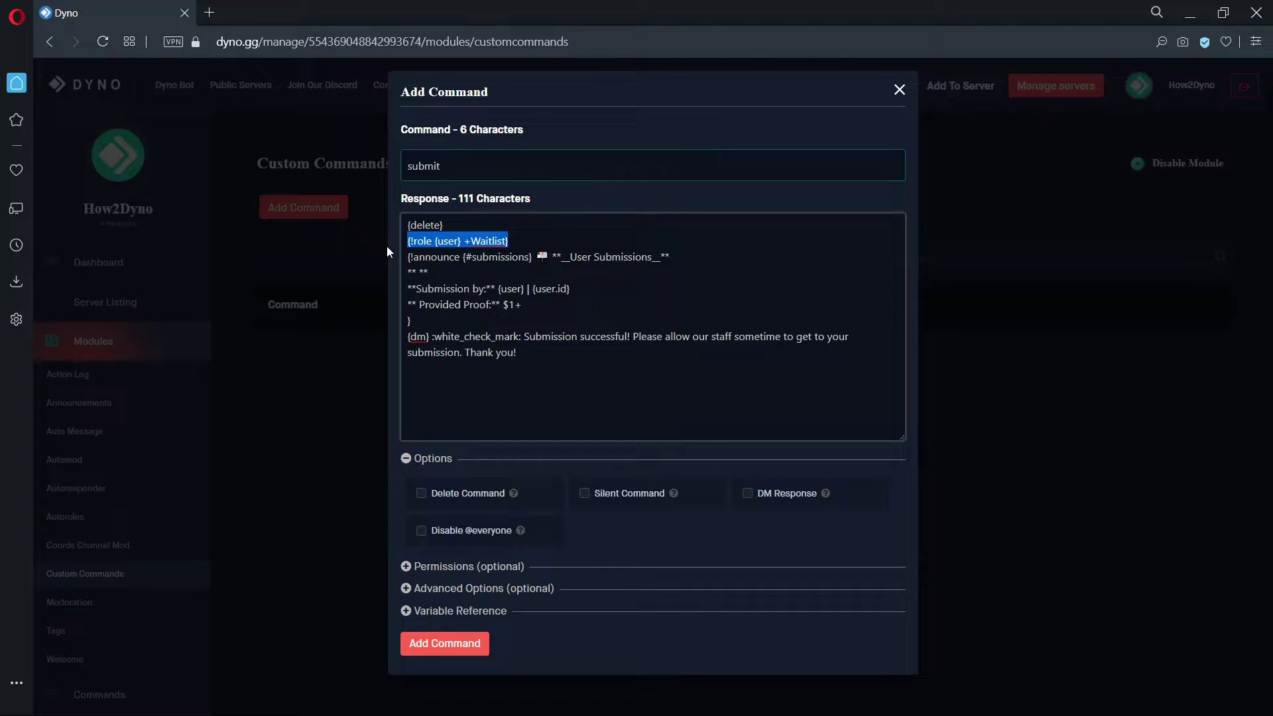
drag(419, 322, 387, 266)
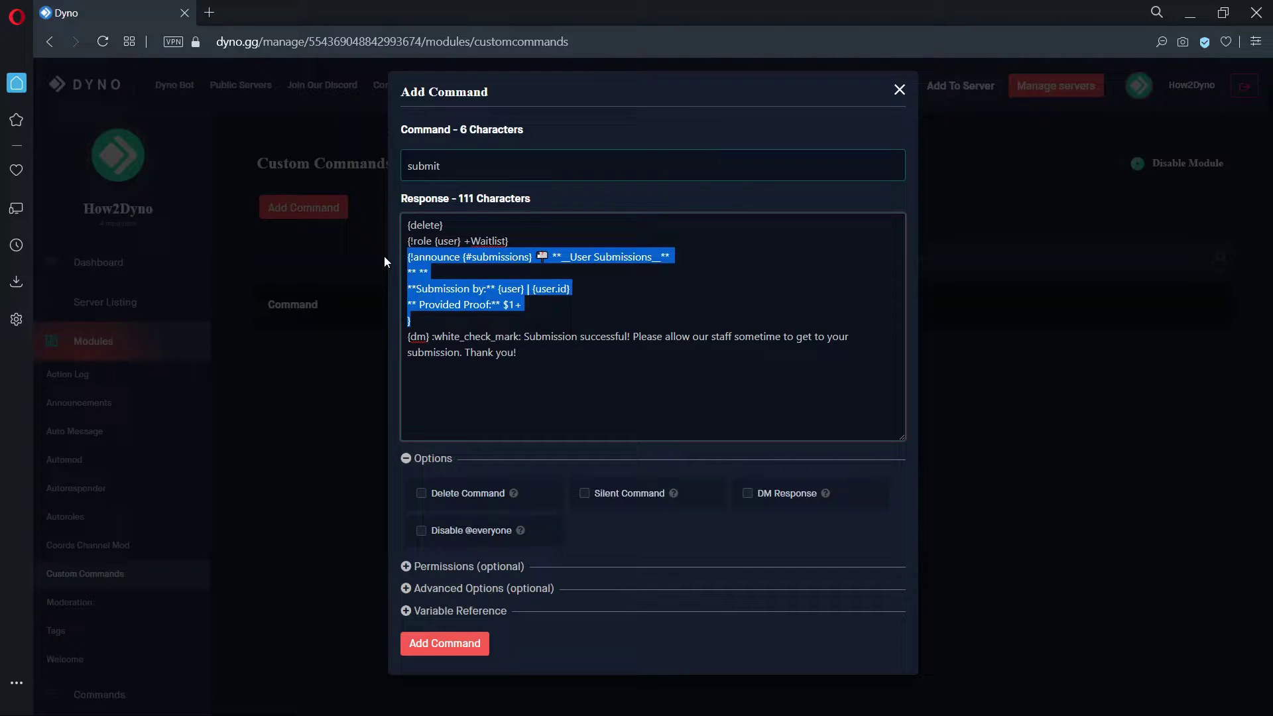
drag(527, 356, 391, 332)
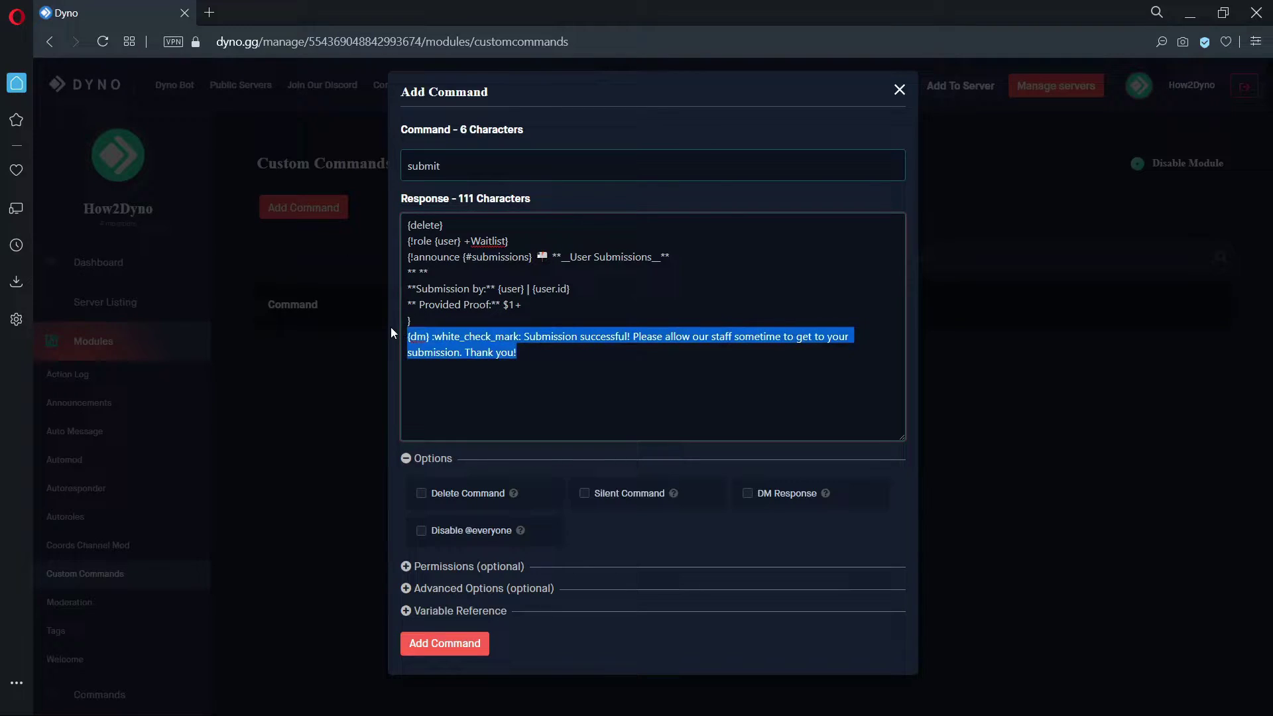
click(442, 384)
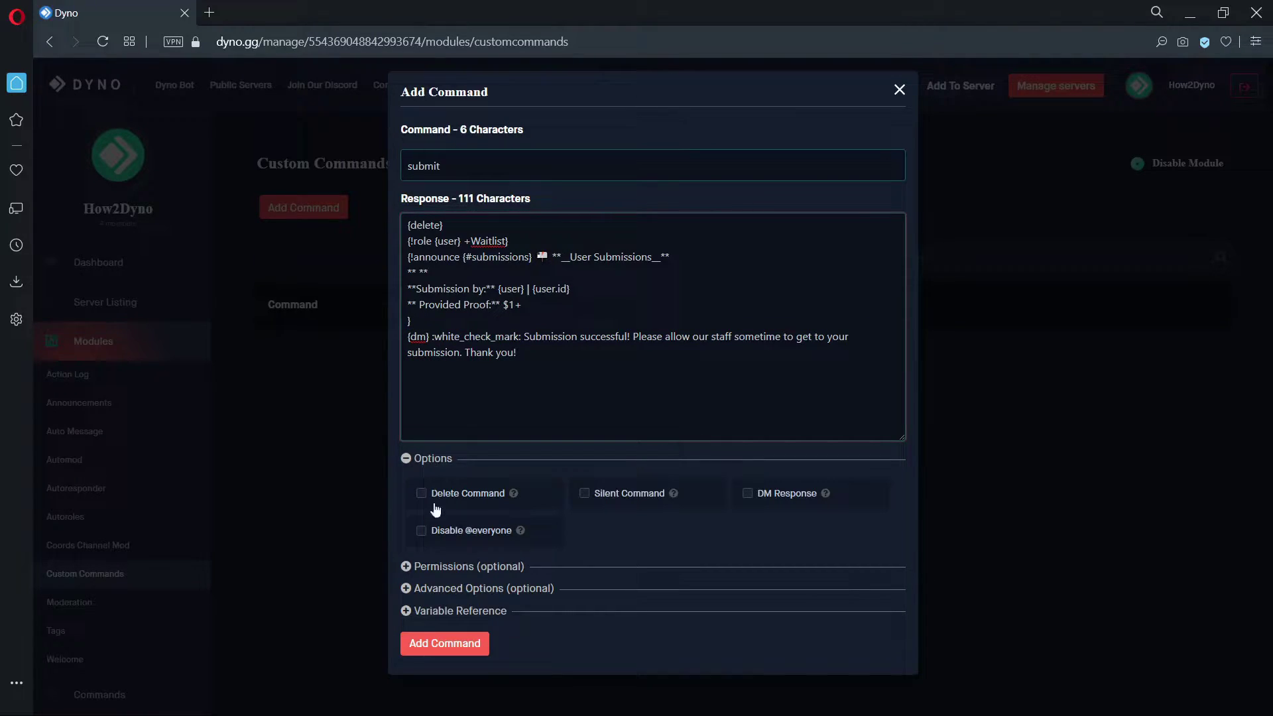
click(439, 532)
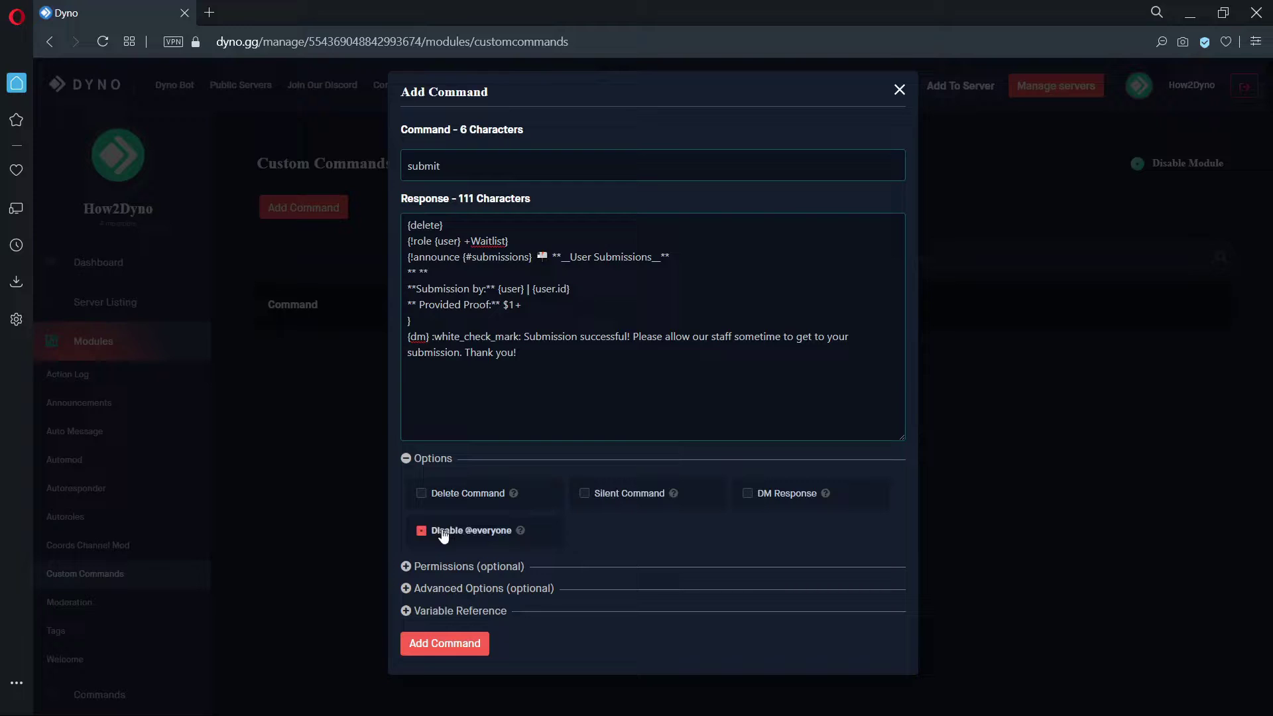
click(453, 589)
click(733, 639)
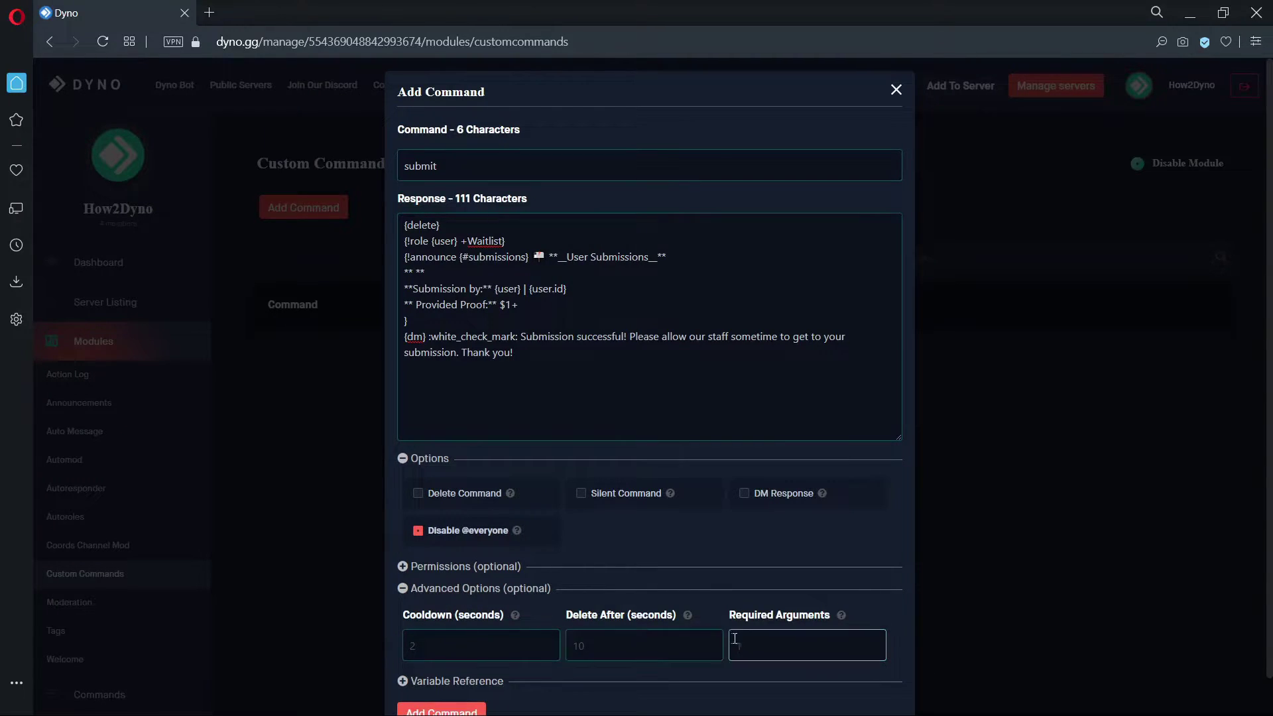
text(1)
click(476, 708)
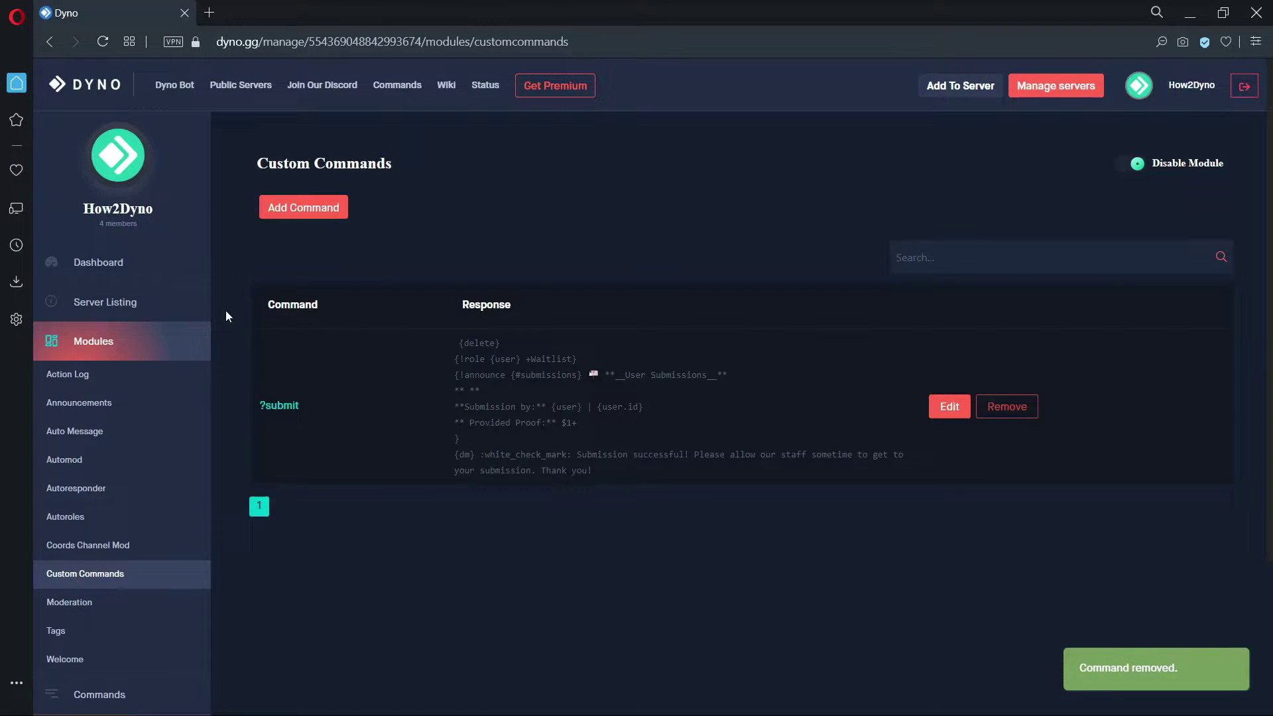
click(289, 211)
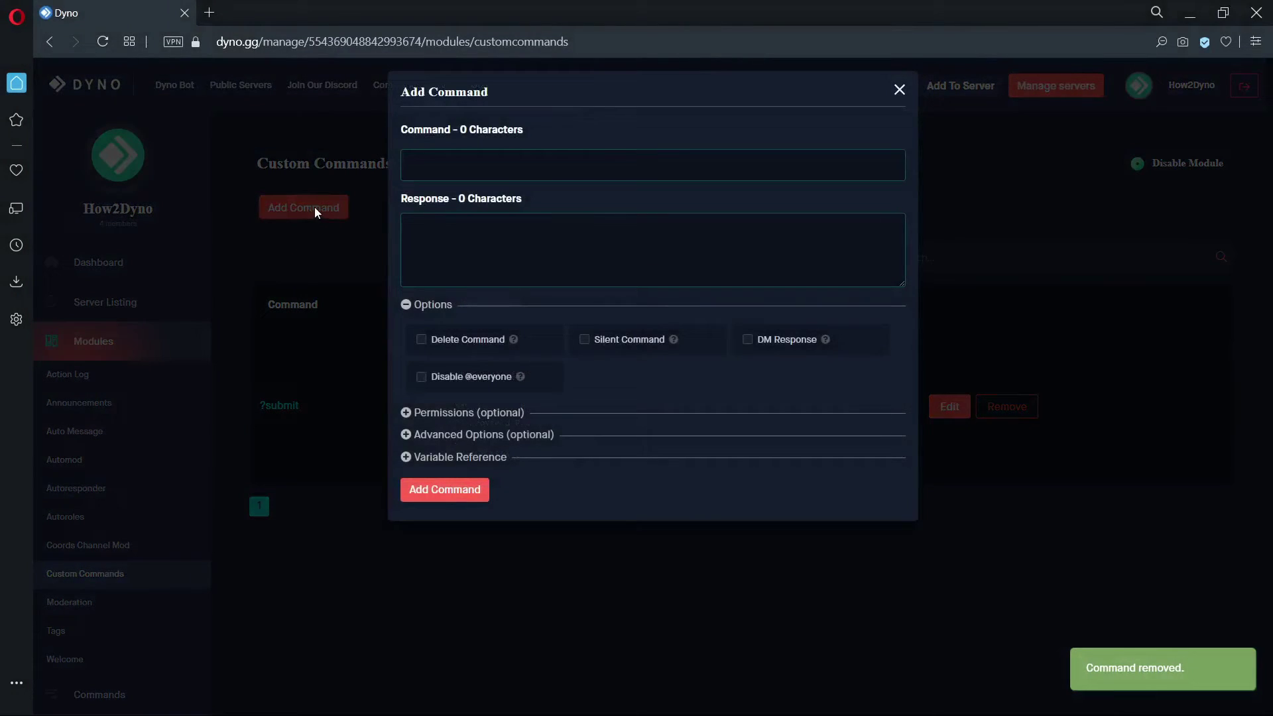
Name the new command accept and paste its four-line response.
click(403, 170)
text(accept)
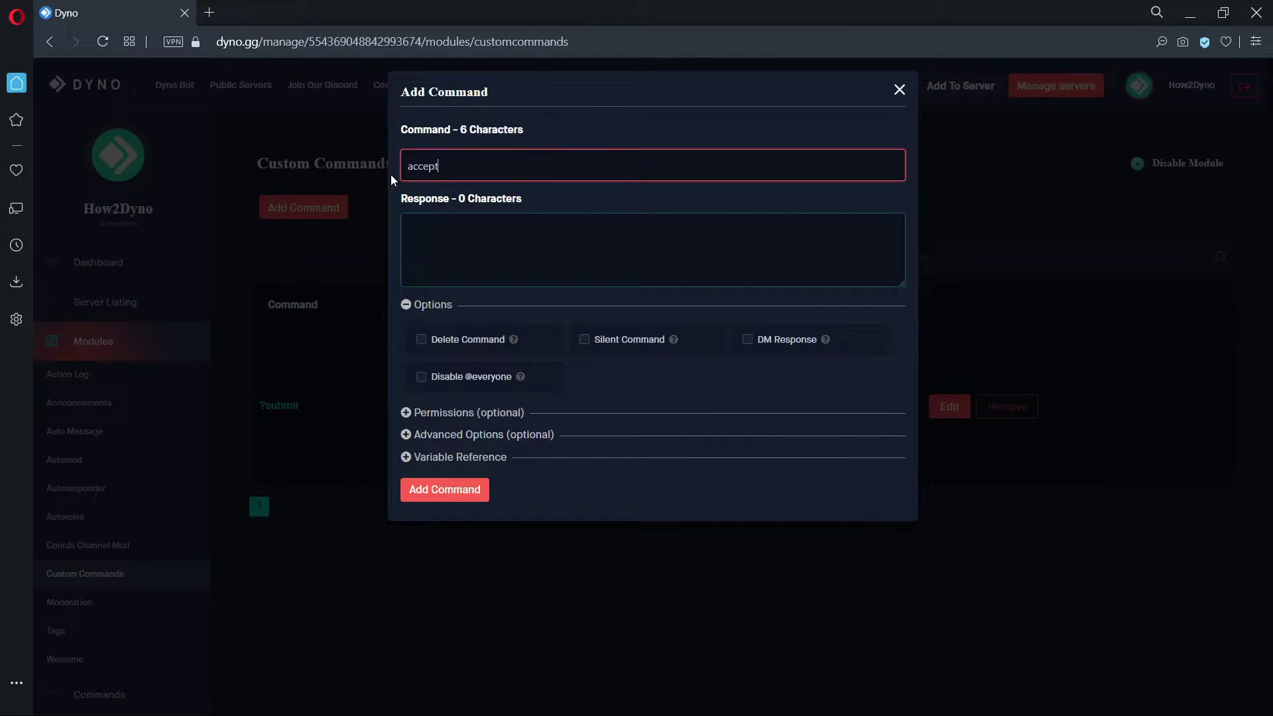
key(Tab)
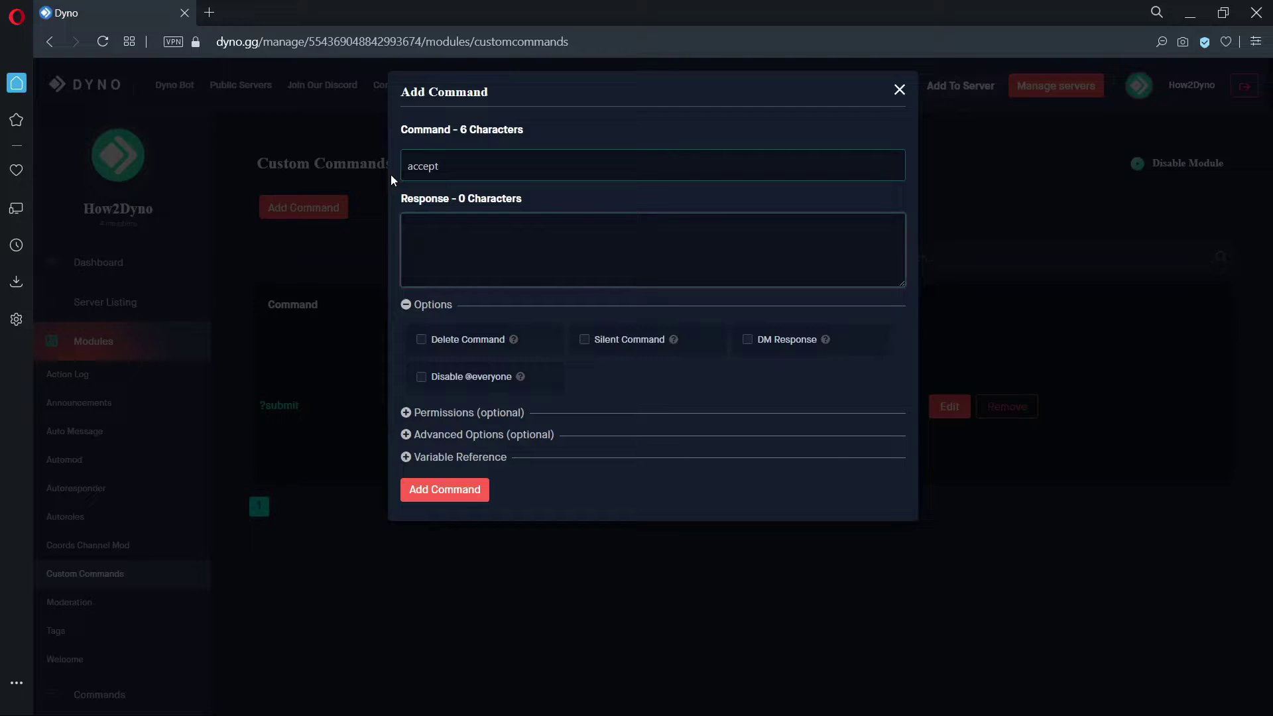
text({delete} {silent} {!role {user} -Waitlist, +Member} **$1** has been accepted!)
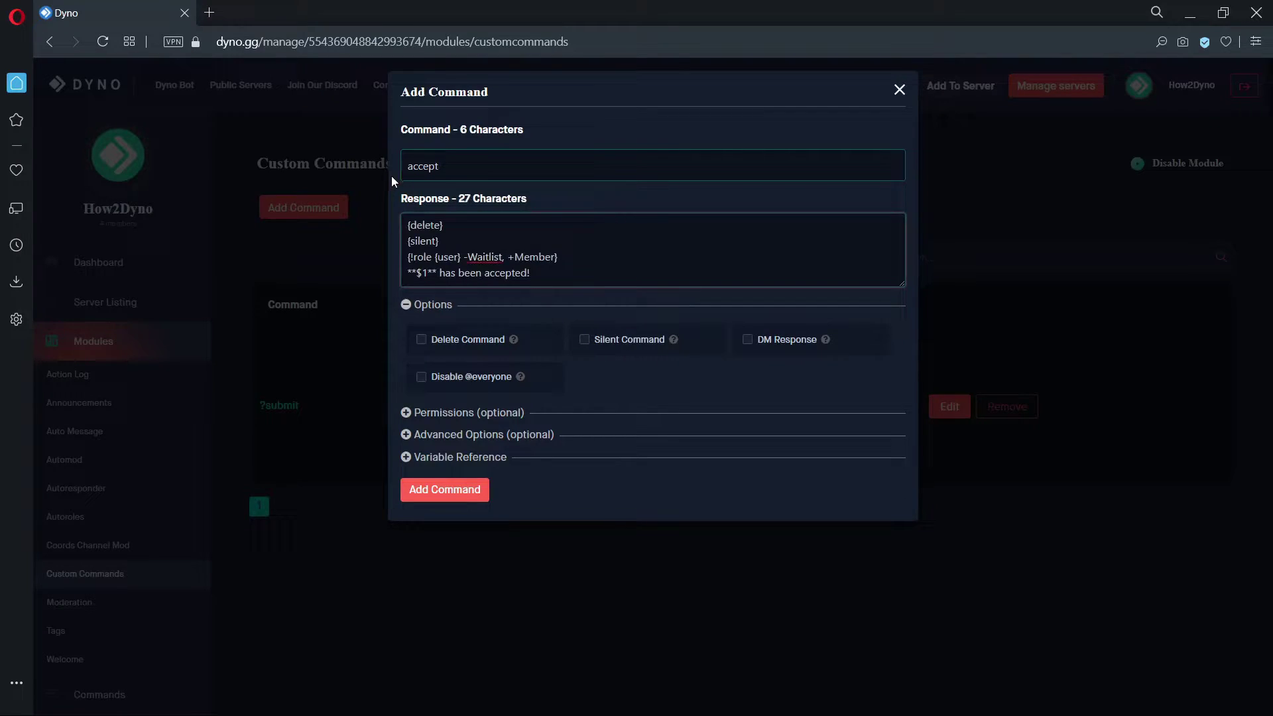
Review the {delete}, {silent}, Waitlist-to-Member swap and acceptance message lines.
drag(443, 225, 356, 231)
drag(448, 239, 351, 246)
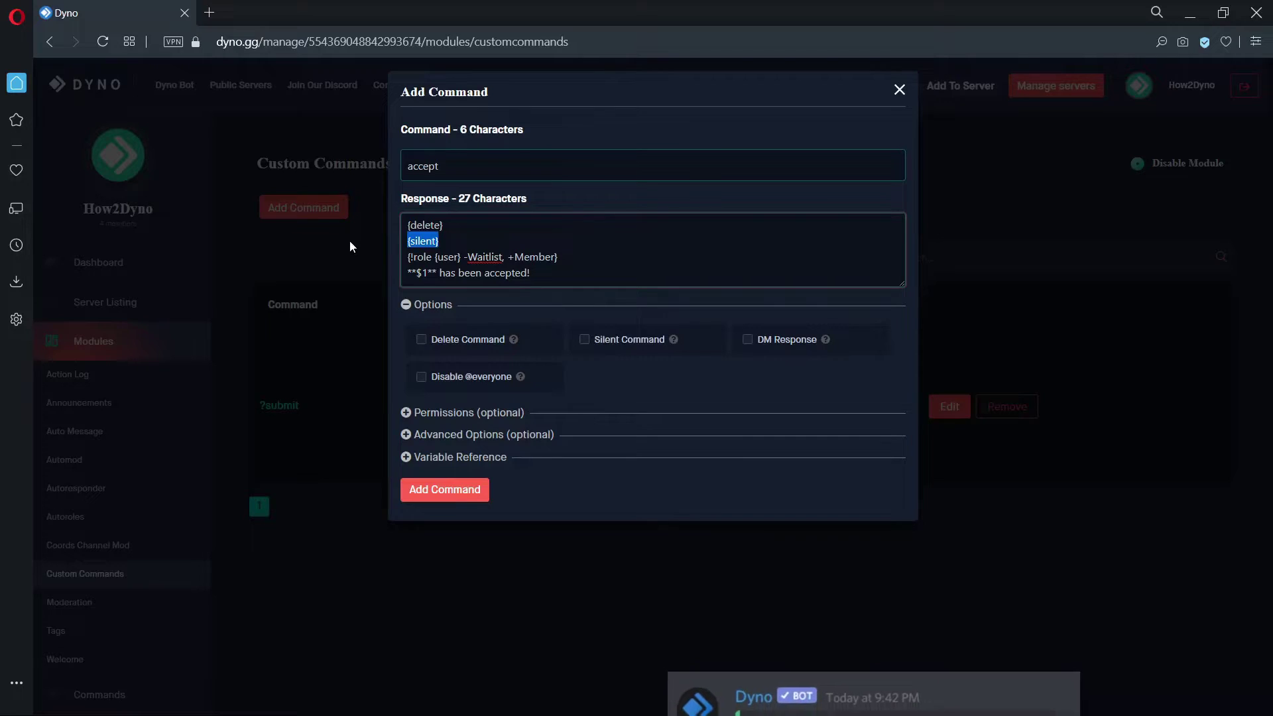
drag(558, 257, 369, 267)
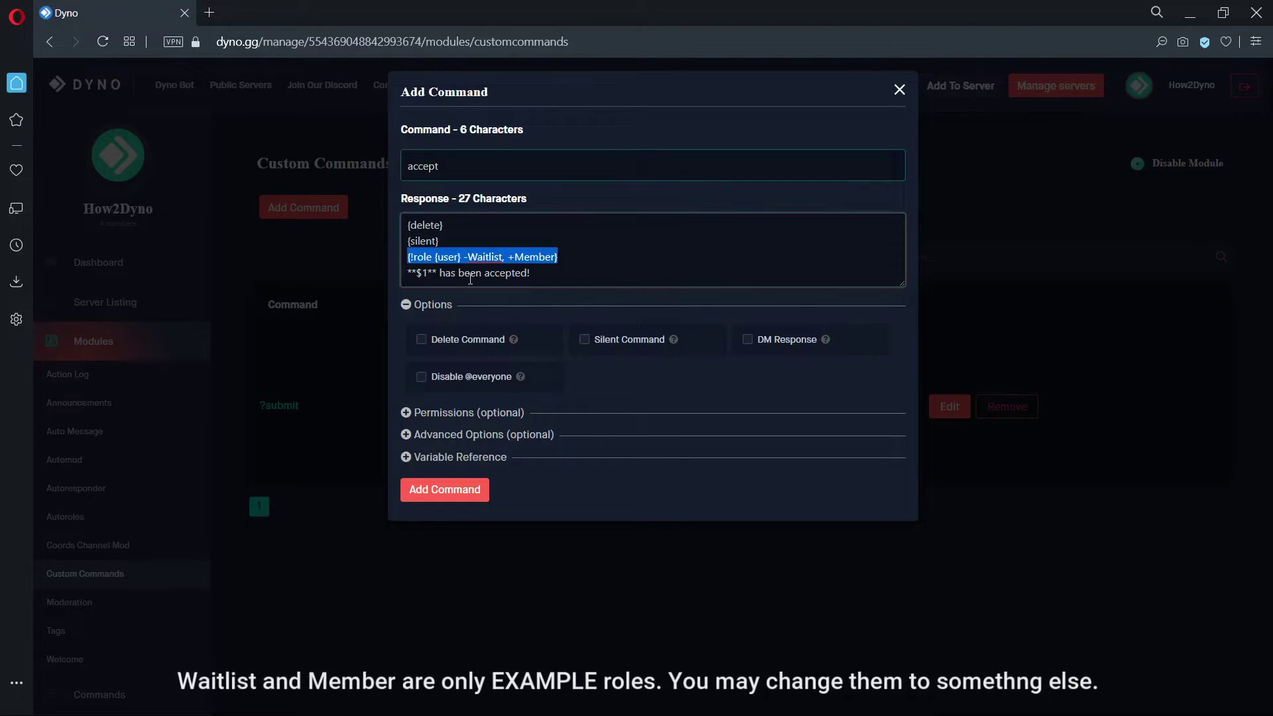
drag(539, 279, 369, 283)
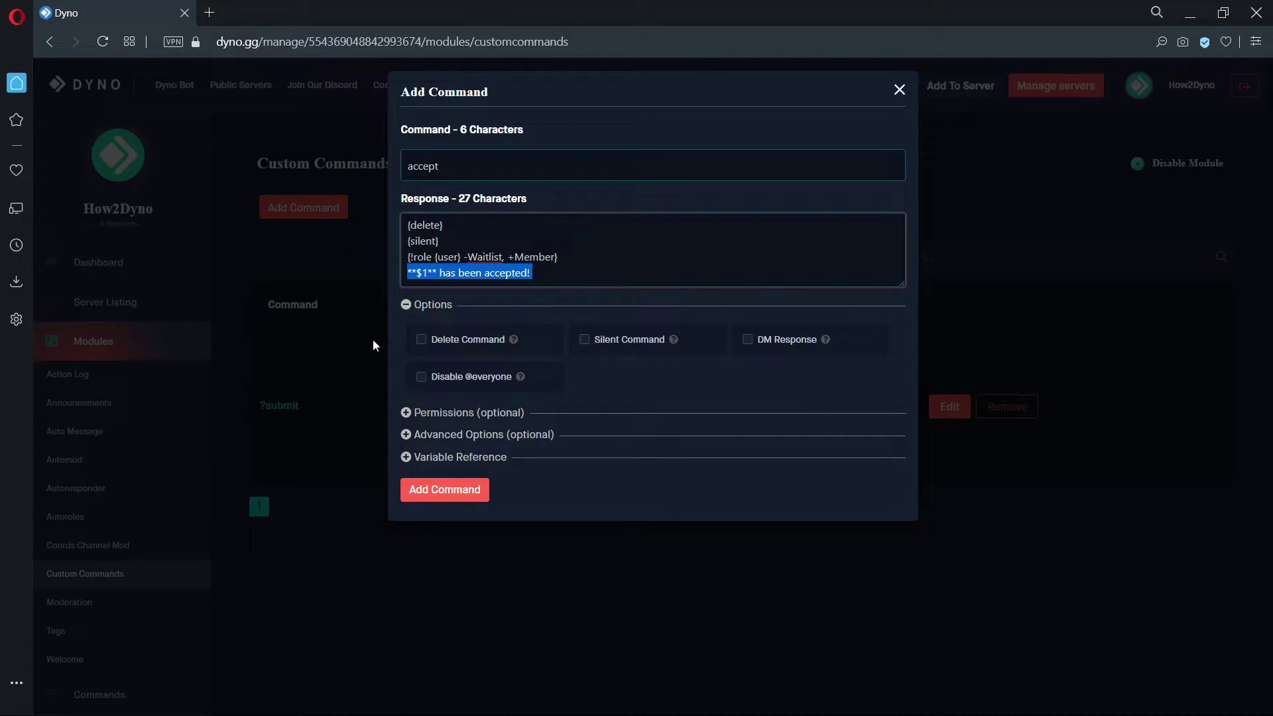
click(415, 385)
click(422, 382)
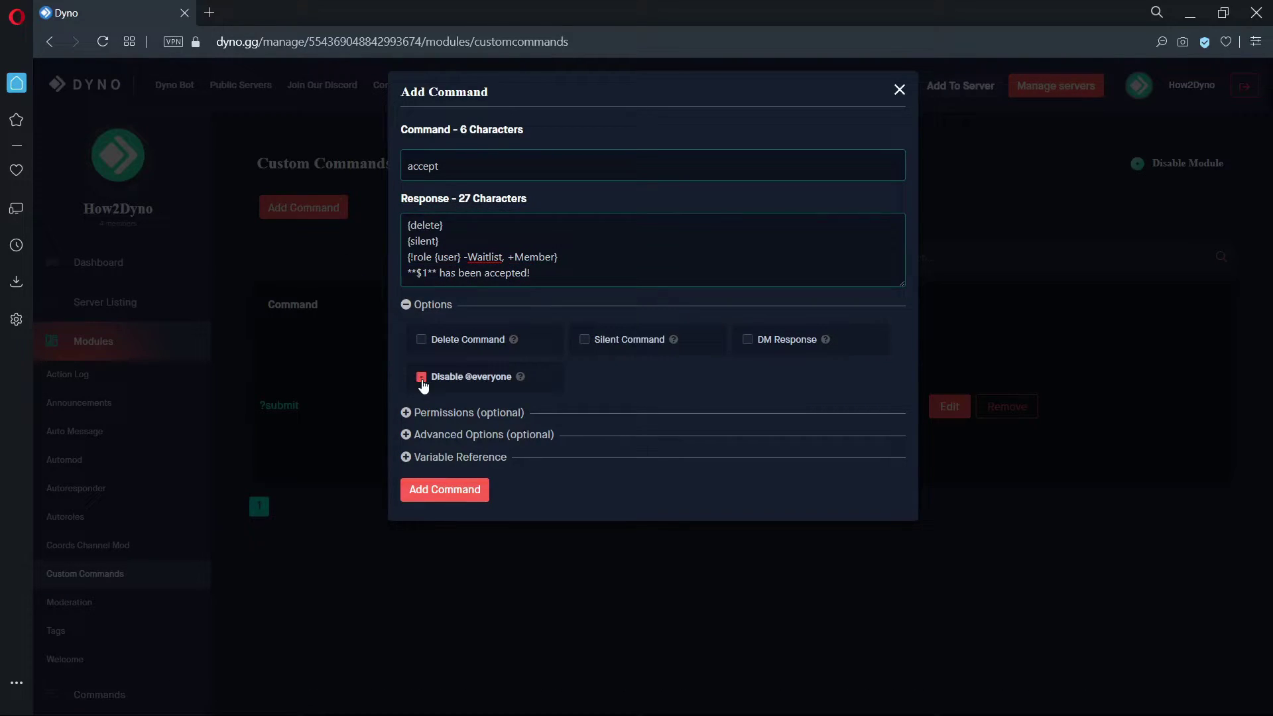
click(435, 414)
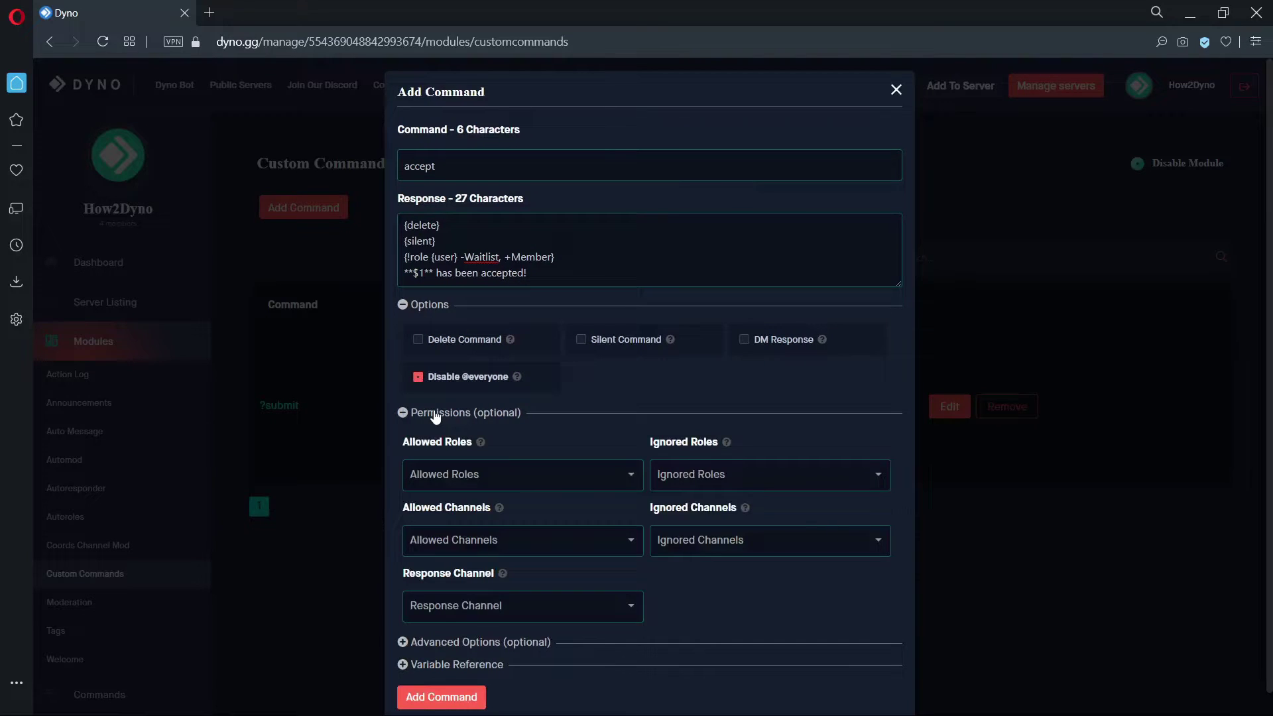
click(449, 472)
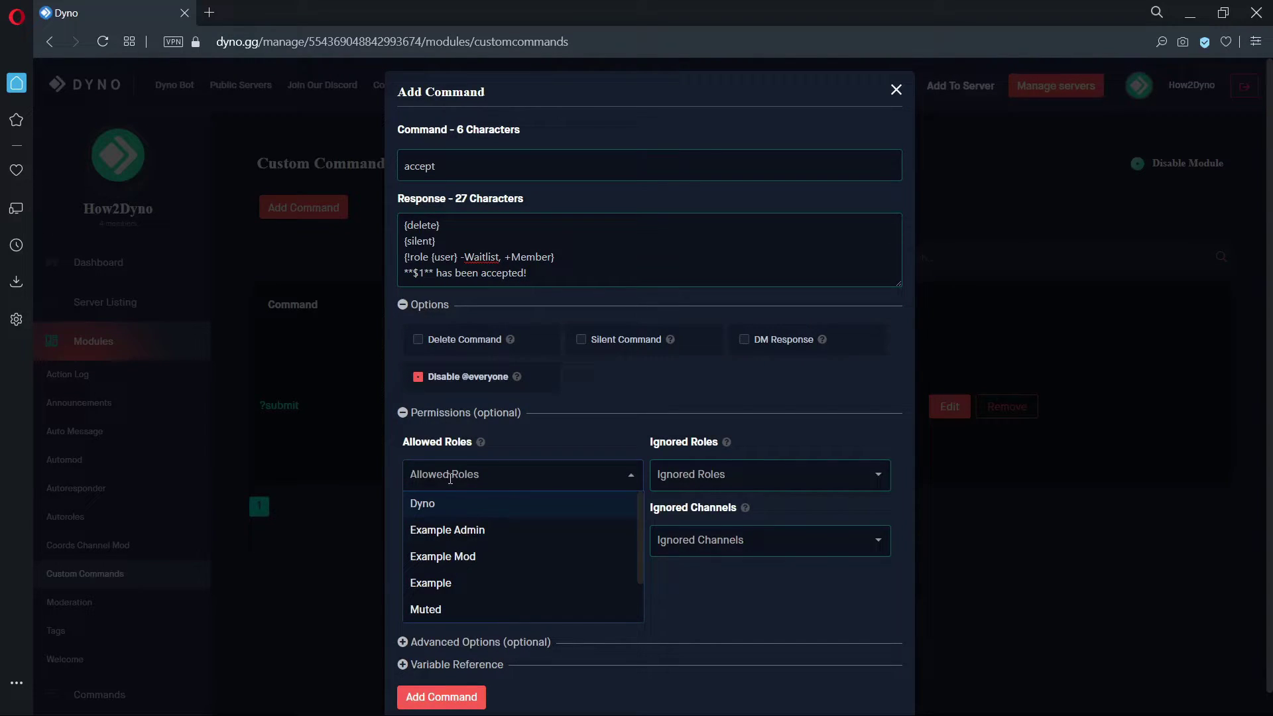
click(450, 555)
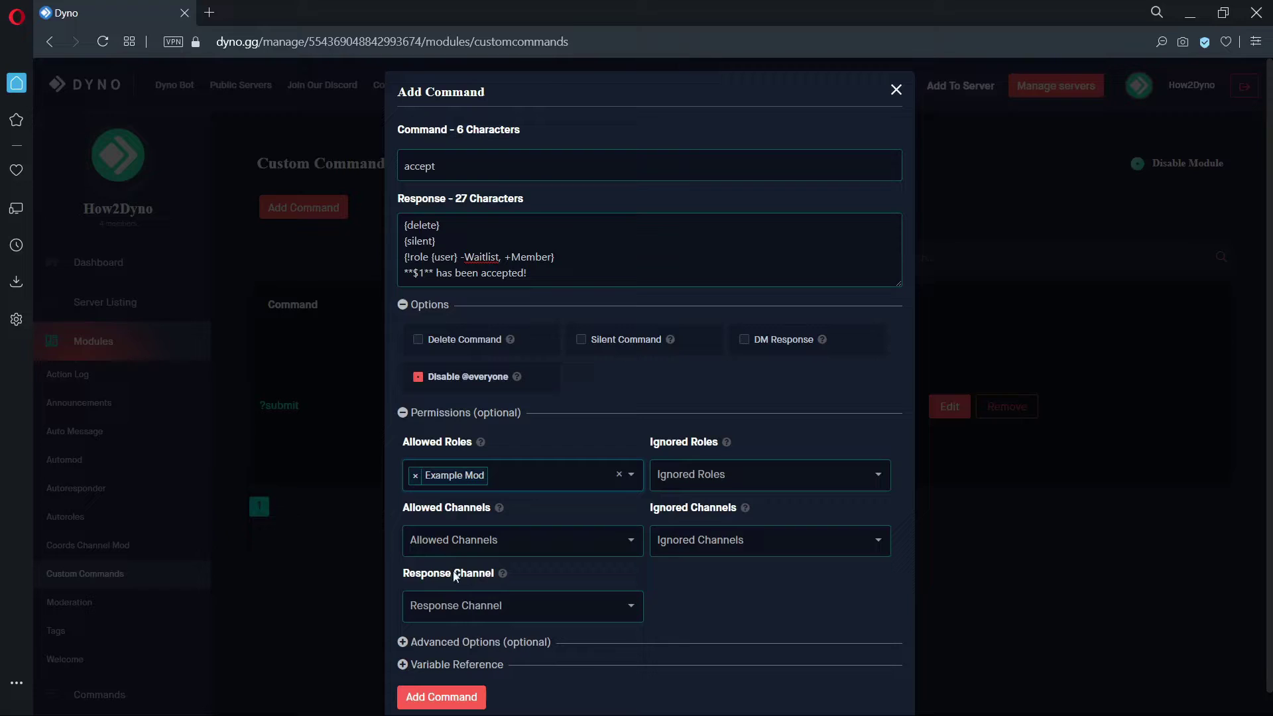
Set accept's Required Arguments to 1 and save the command.
click(463, 643)
scroll(464, 646, down, 2)
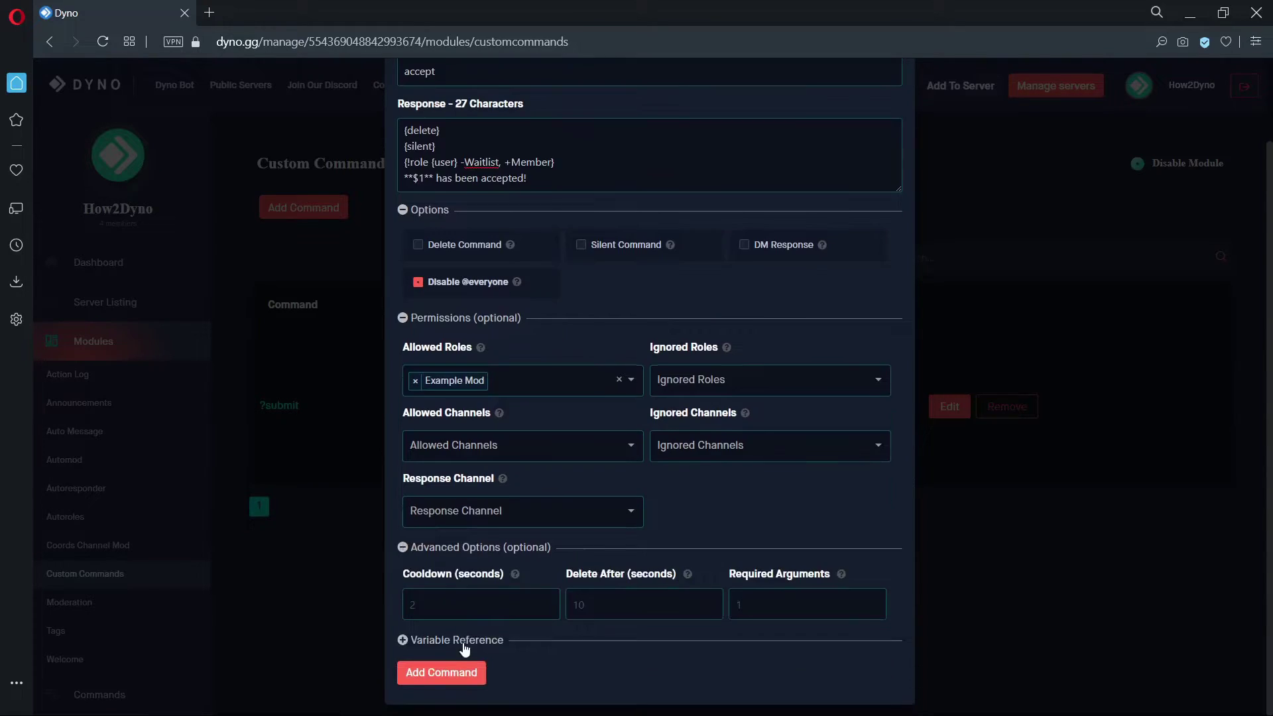
click(762, 604)
text(1)
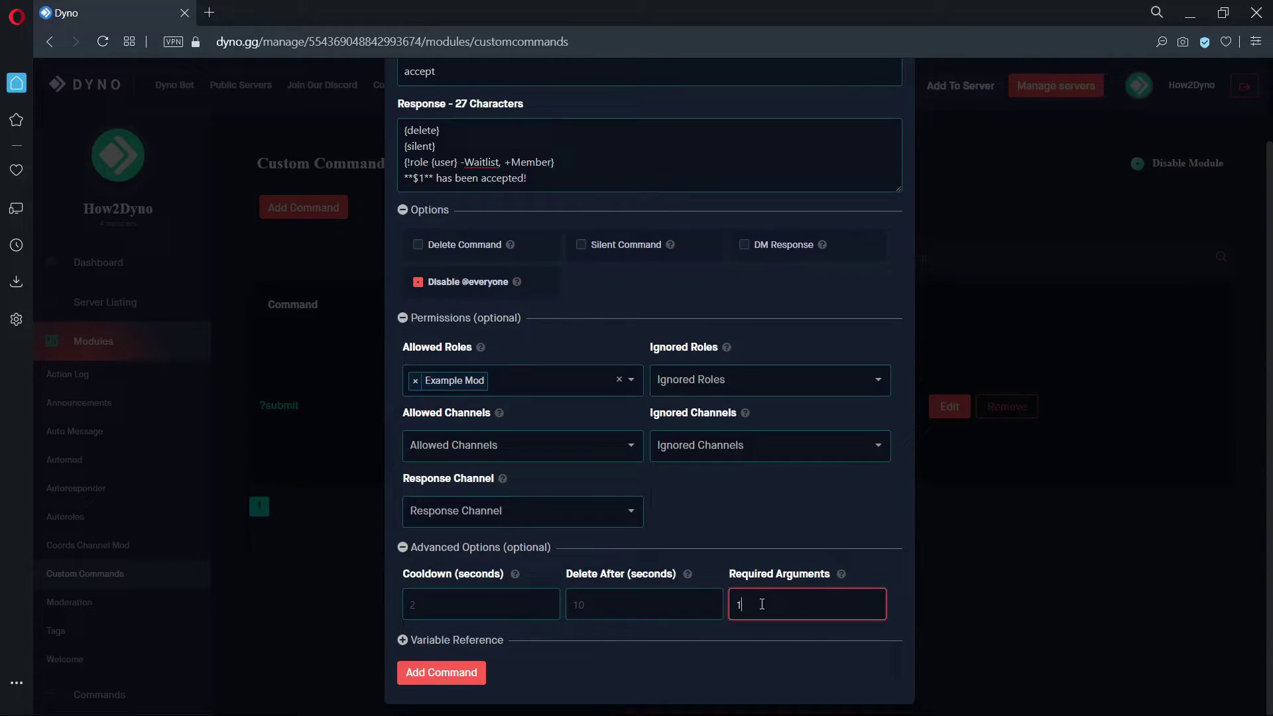
click(479, 671)
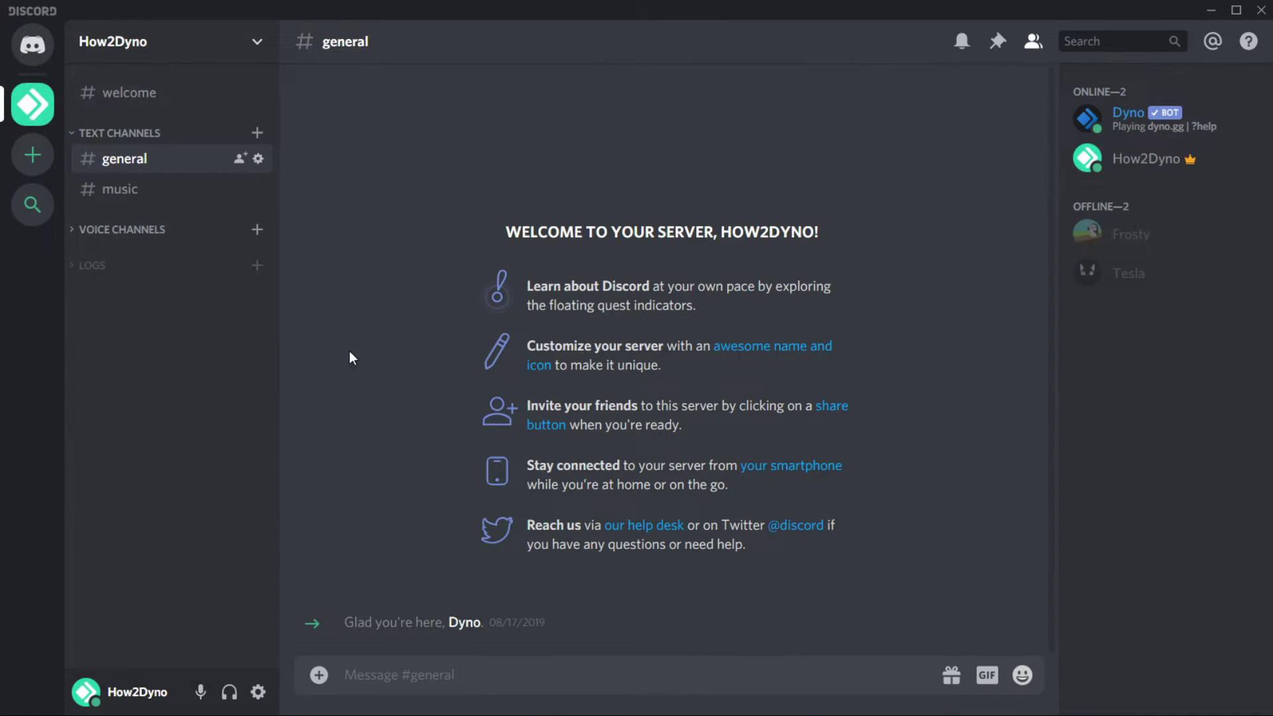
Create a text channel named submissions in the How2Dyno server.
click(257, 134)
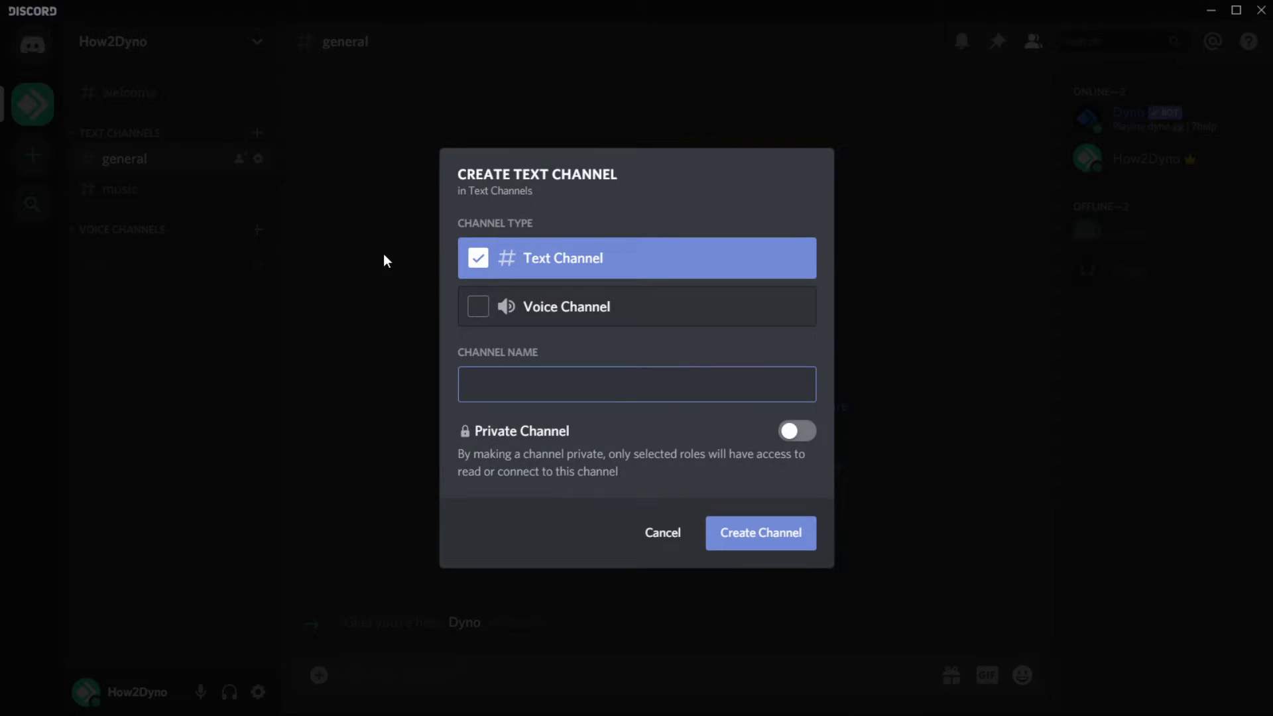
text(submissions)
click(757, 535)
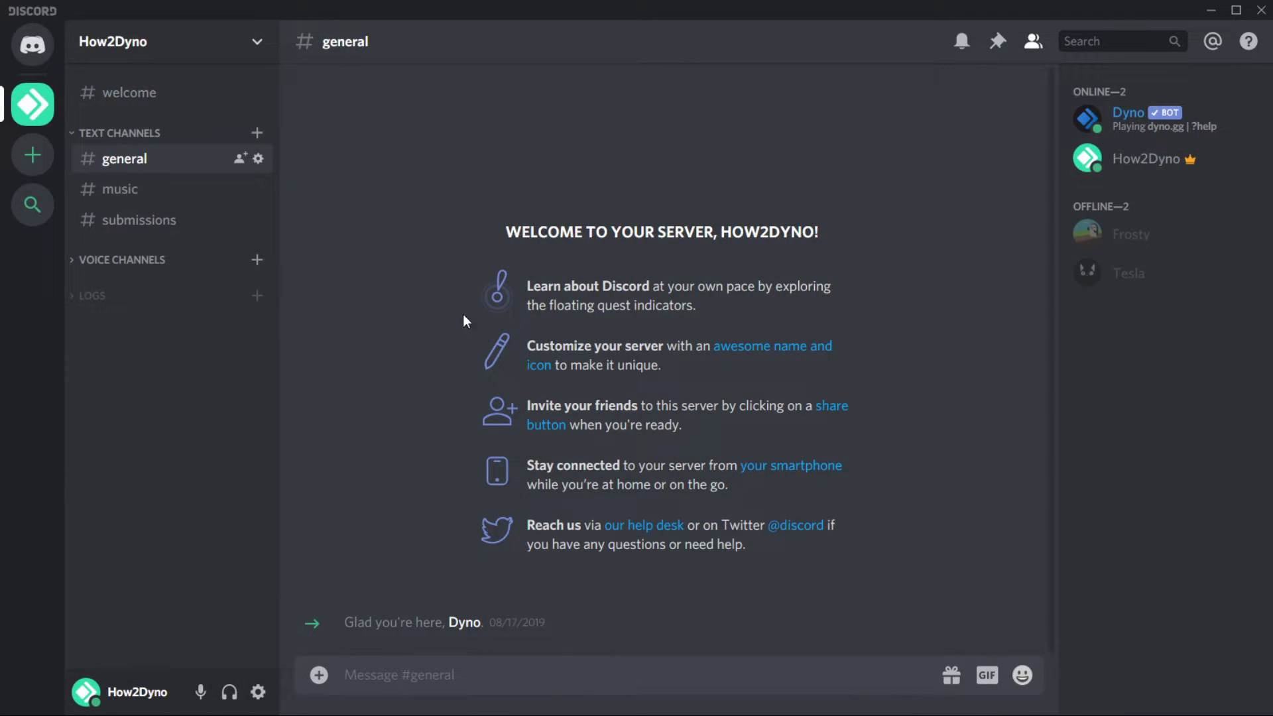
click(253, 58)
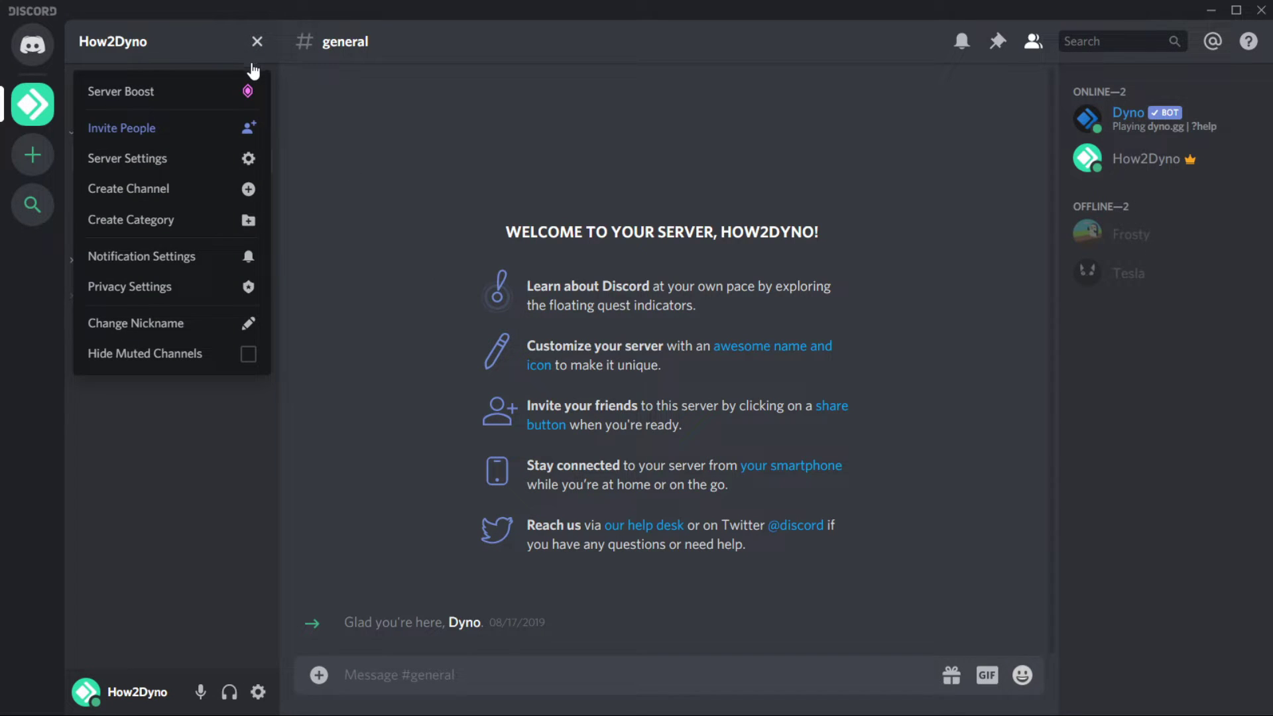
Add a server role named Waitlist under Server Settings > Roles and save it.
click(231, 155)
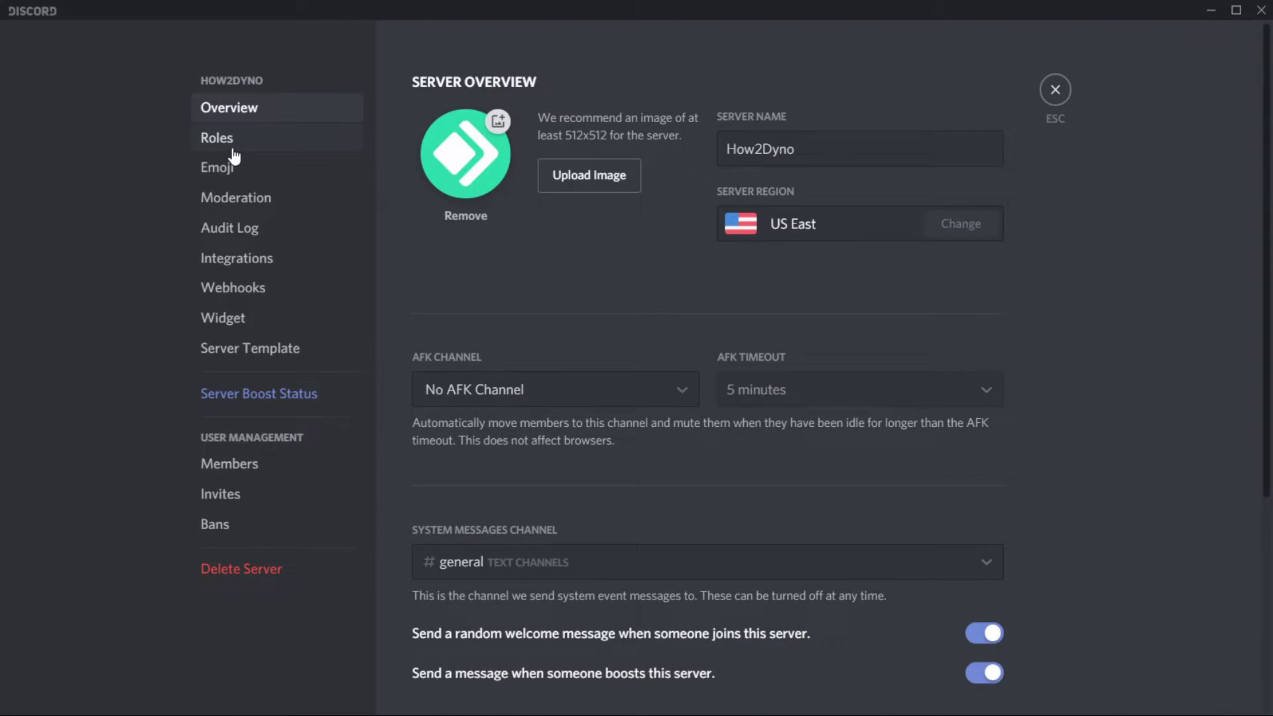
click(229, 148)
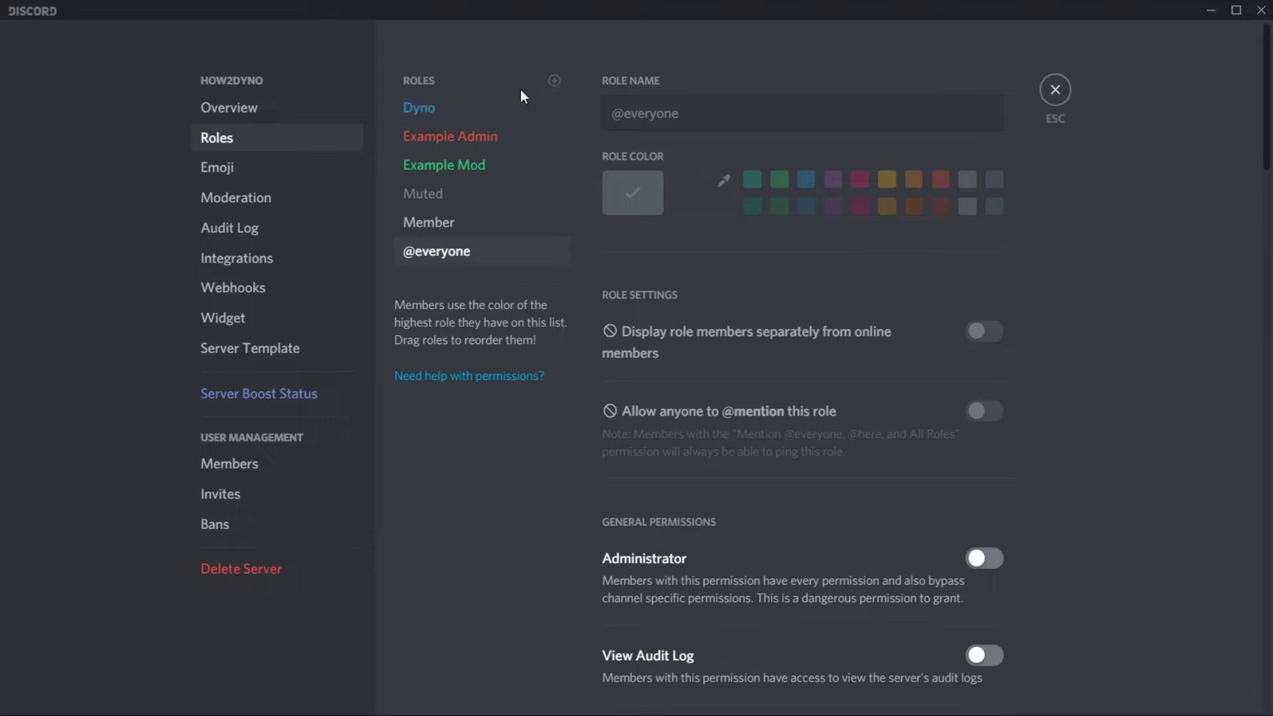
click(554, 80)
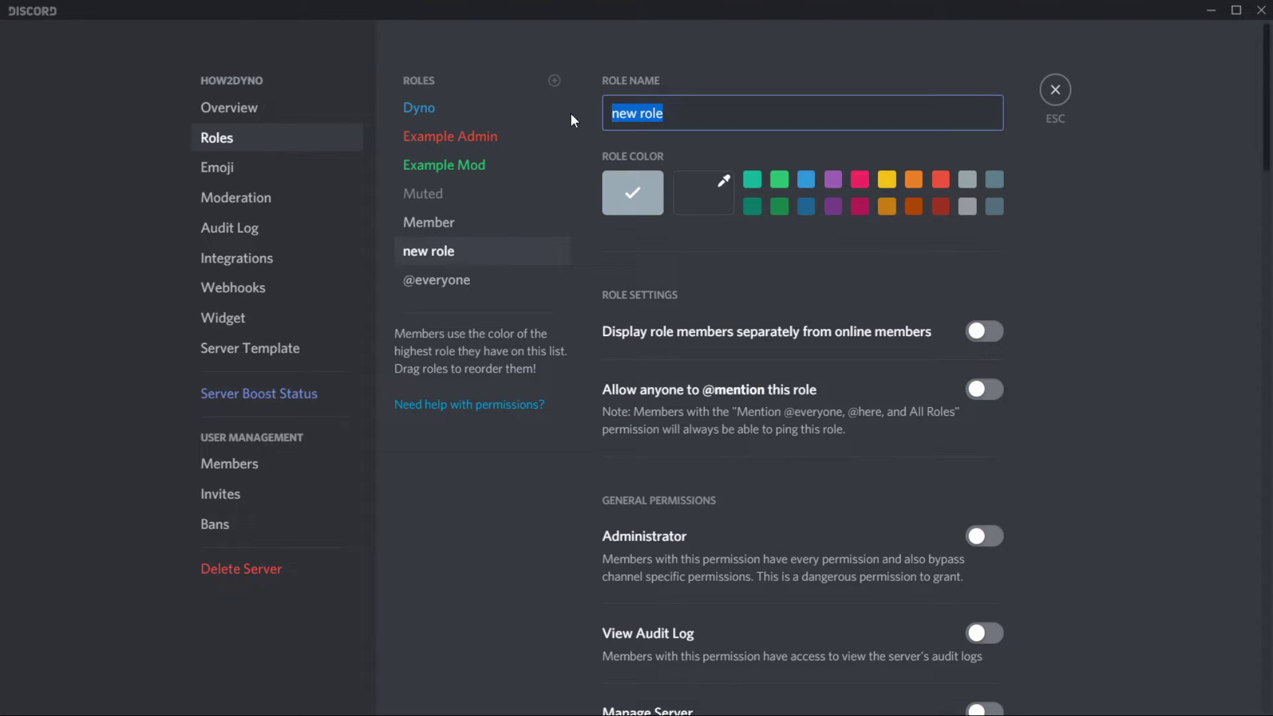
key(BackSpace)
text(Waitlist)
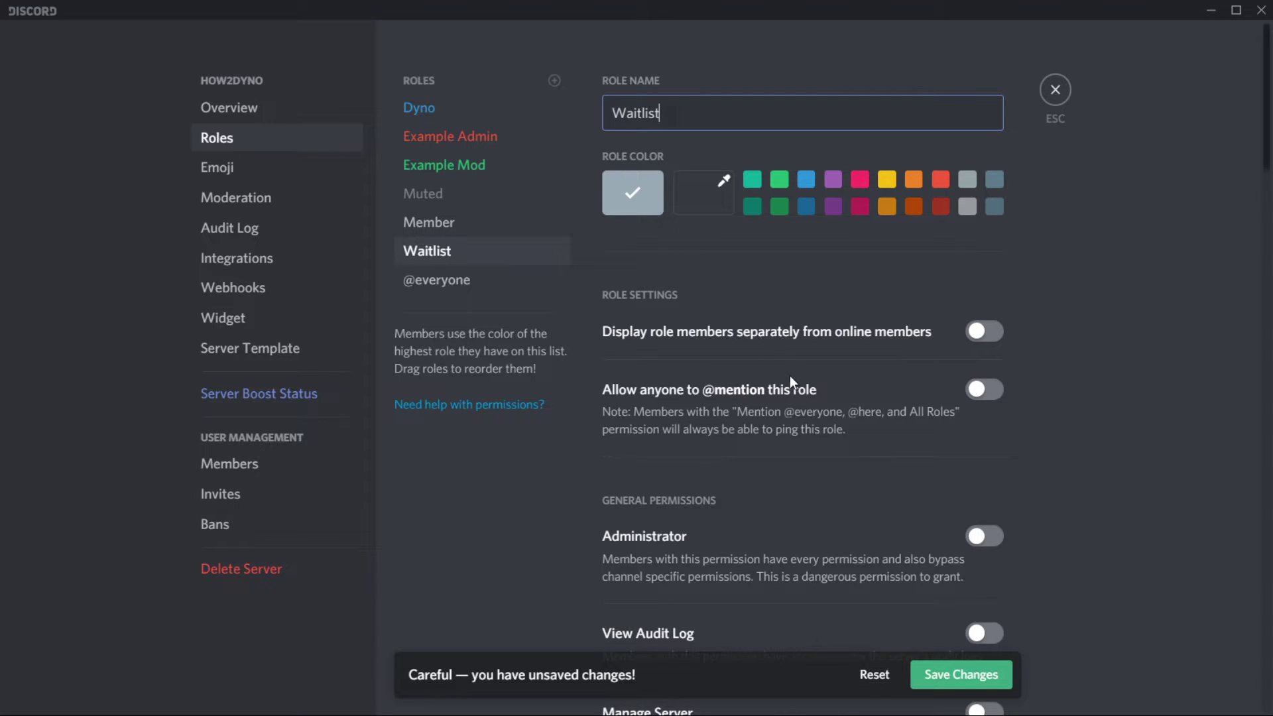
click(943, 672)
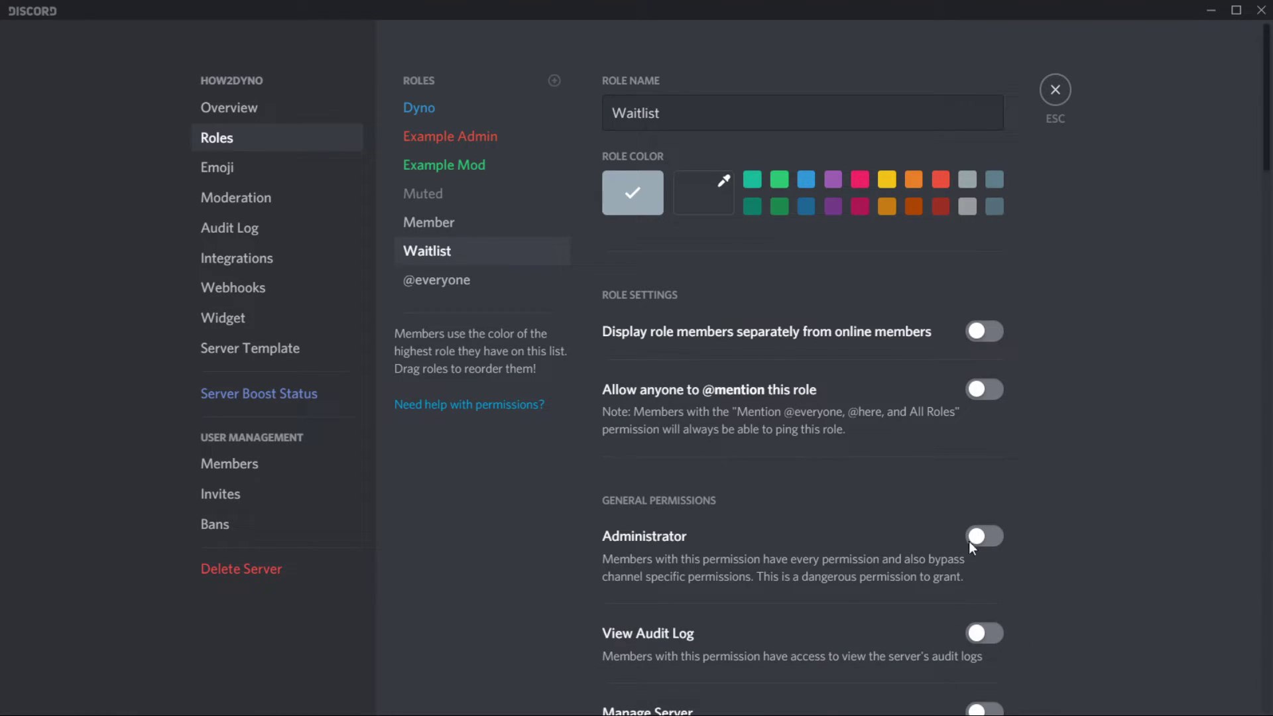
click(1055, 93)
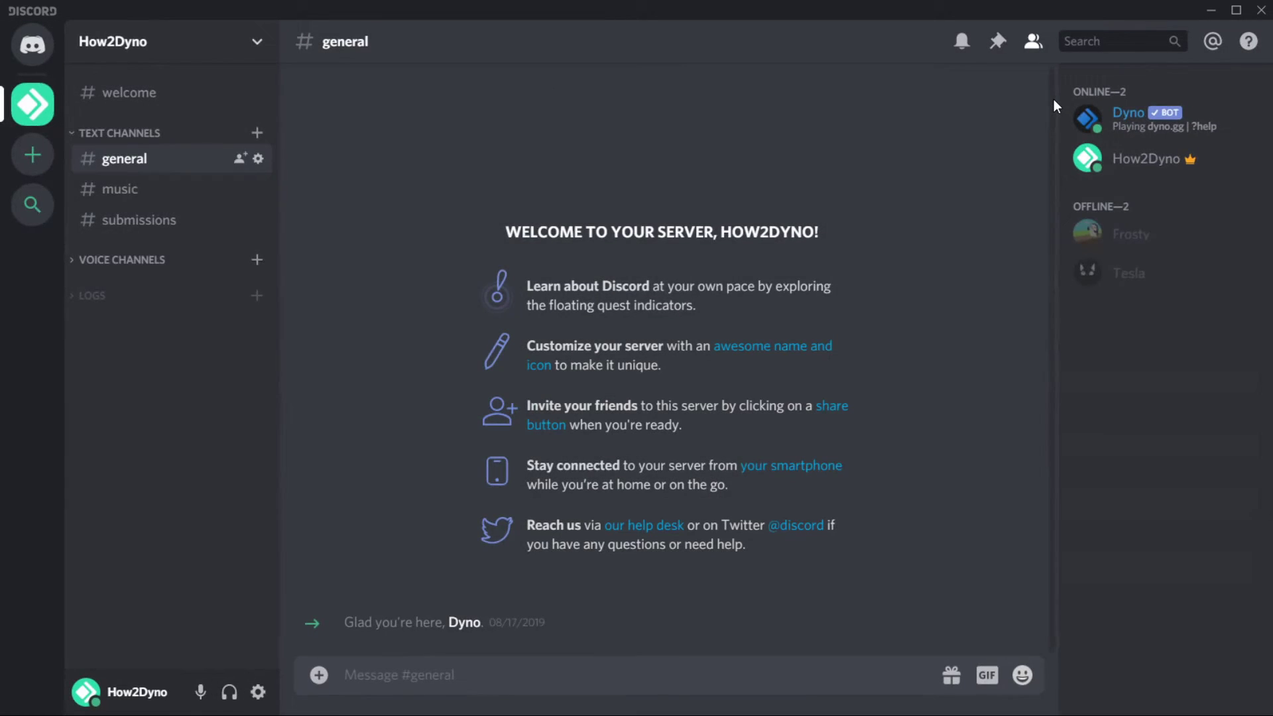
click(206, 229)
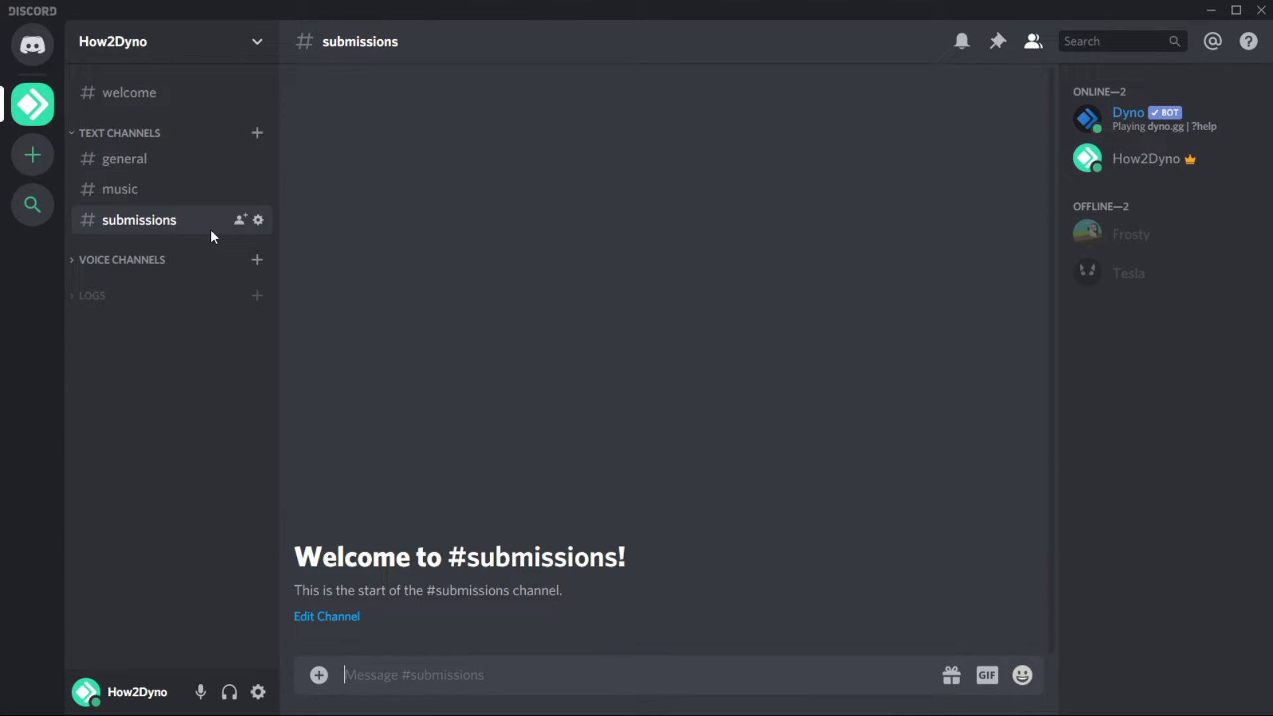
click(260, 224)
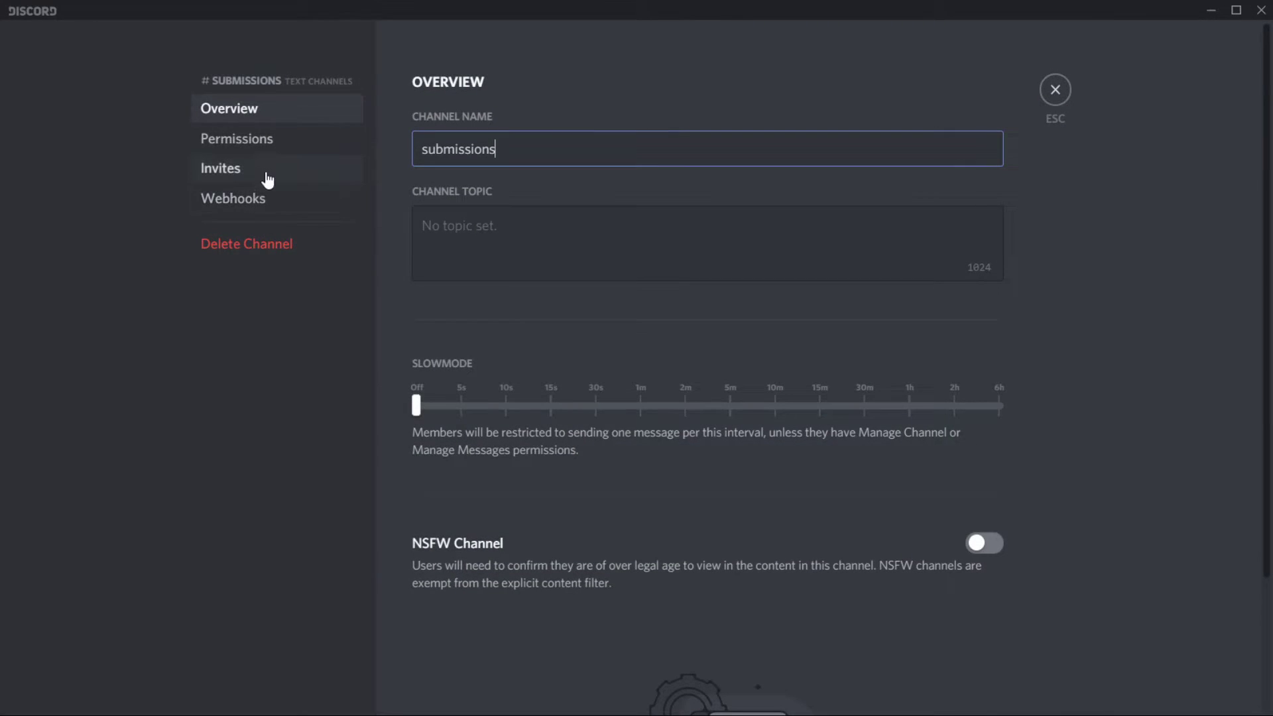
click(267, 146)
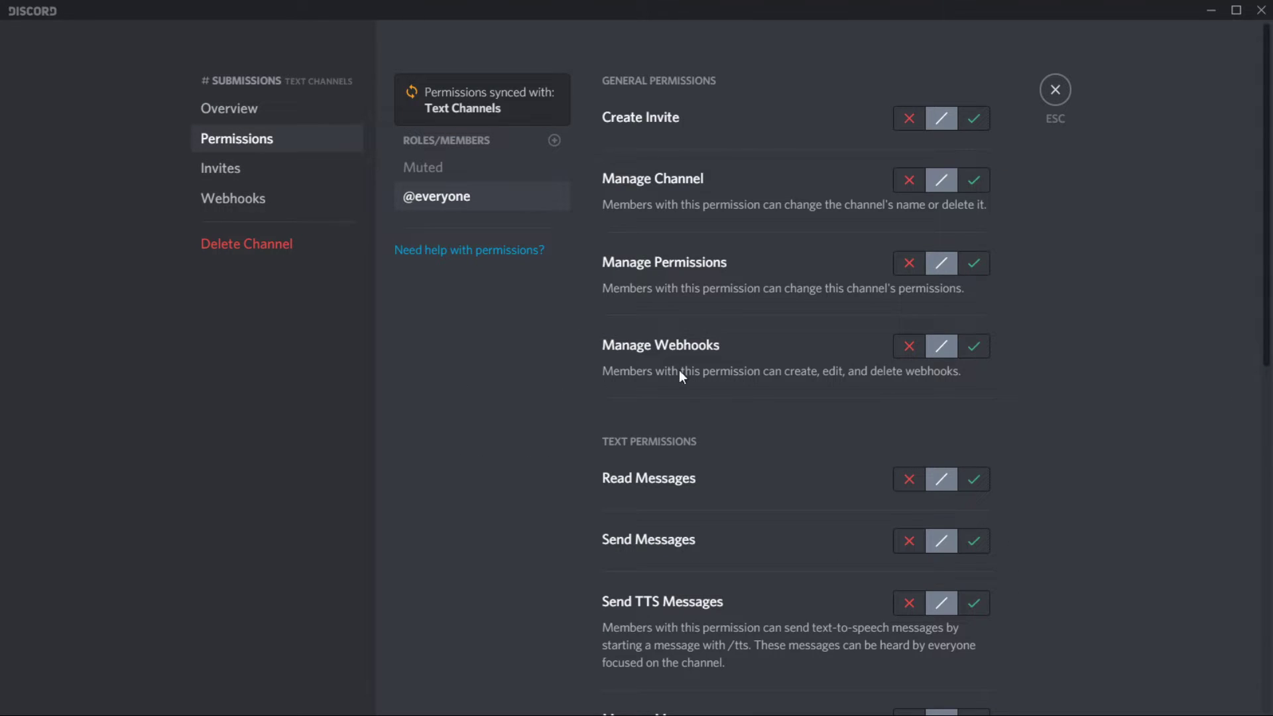
click(907, 479)
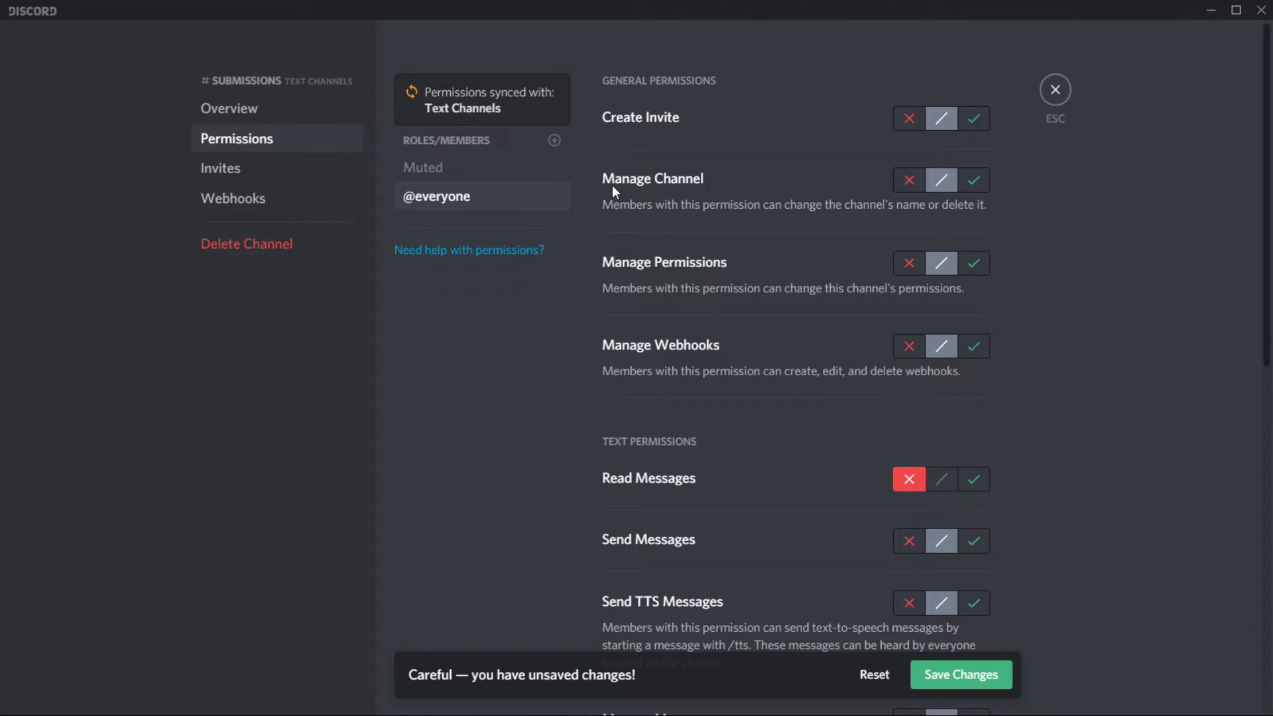
Add the Example Mod and Example Admin roles to the channel permissions.
click(555, 140)
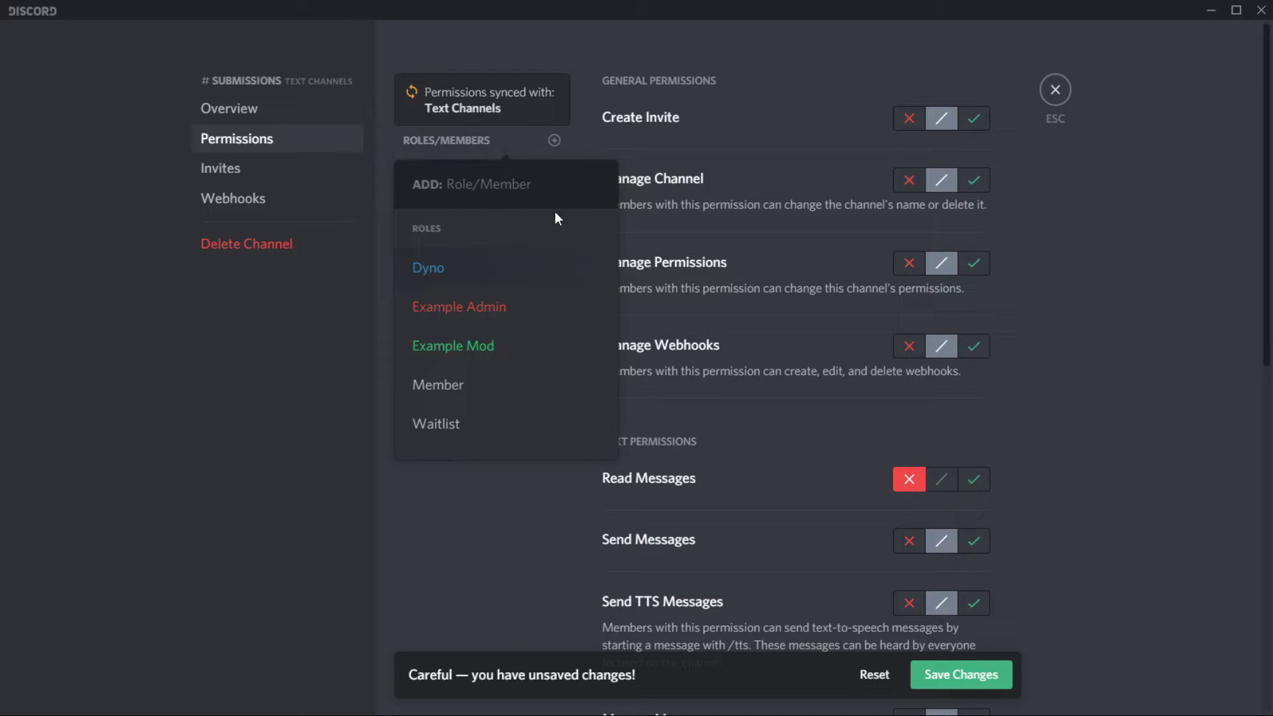
click(546, 343)
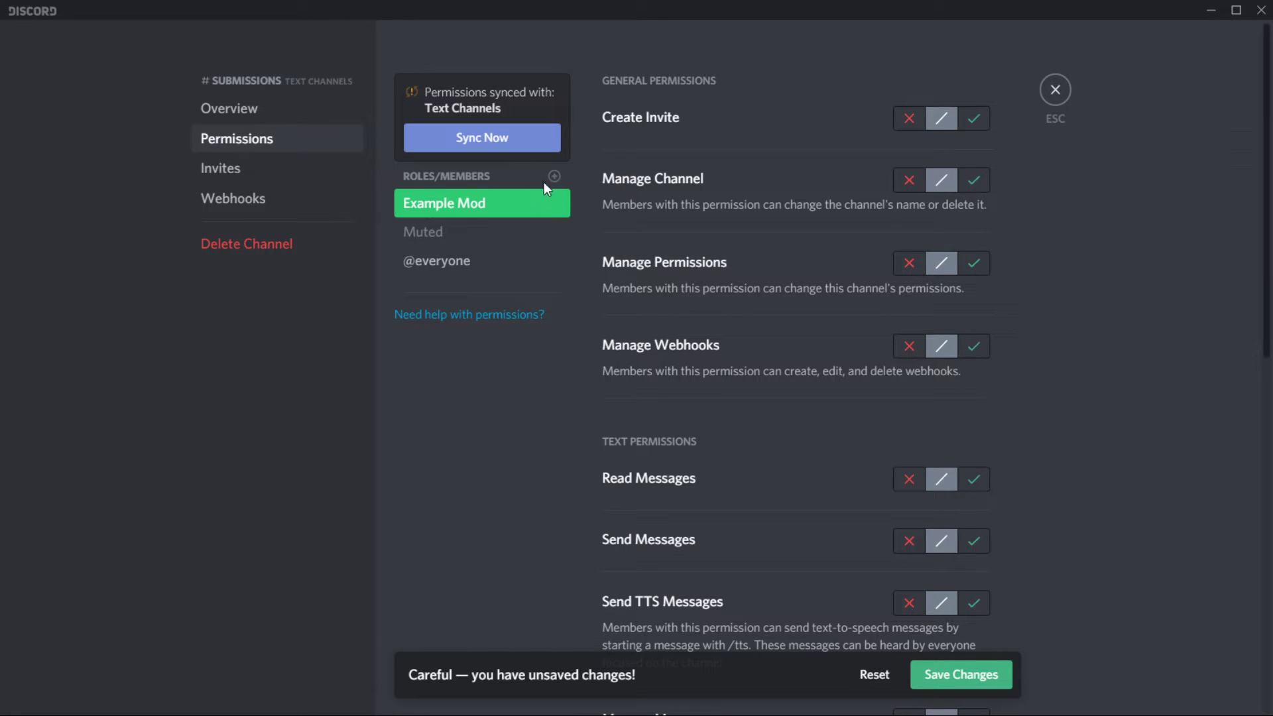
click(555, 176)
click(526, 346)
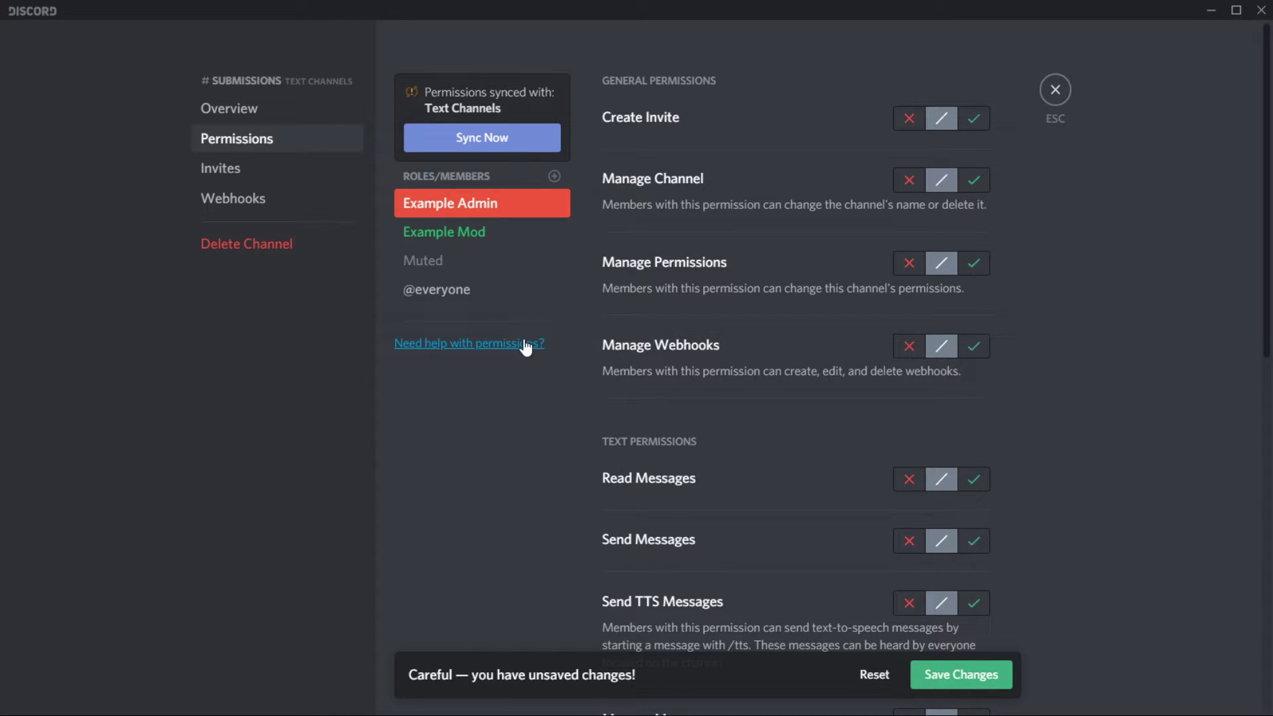
Allow Read and Send Messages for Example Admin and Example Mod, and save.
click(972, 481)
click(972, 543)
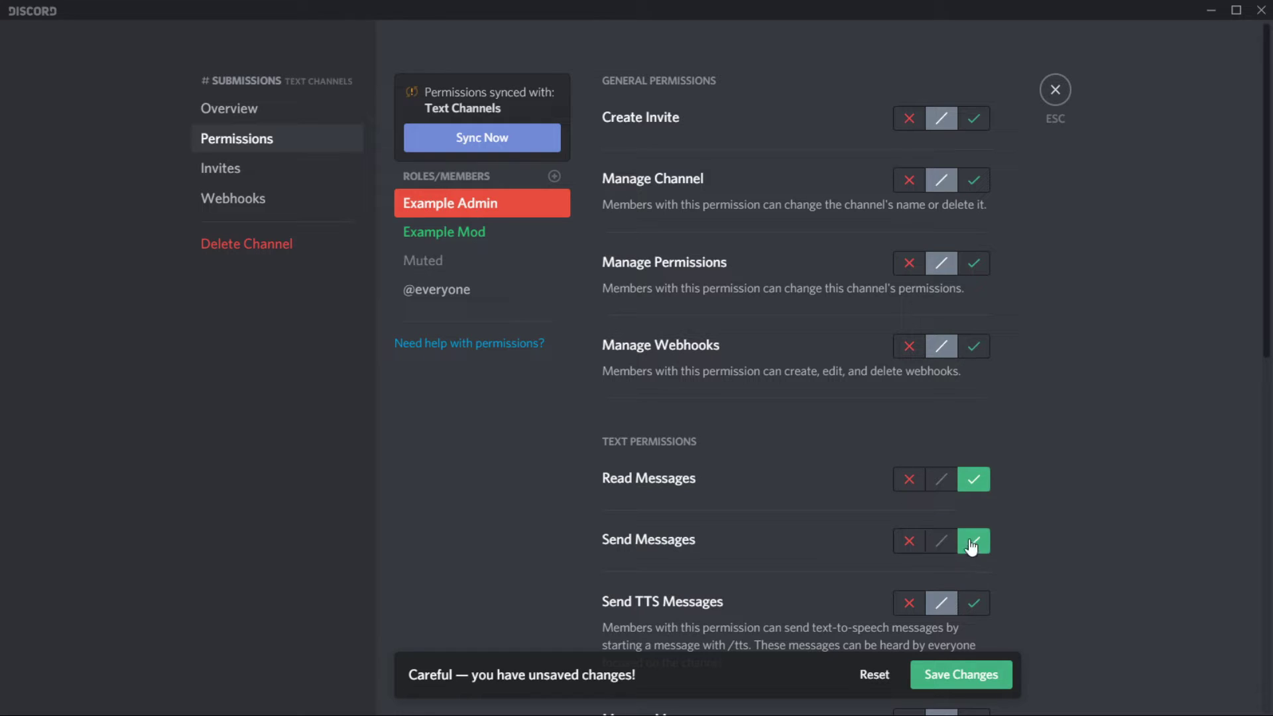
click(554, 236)
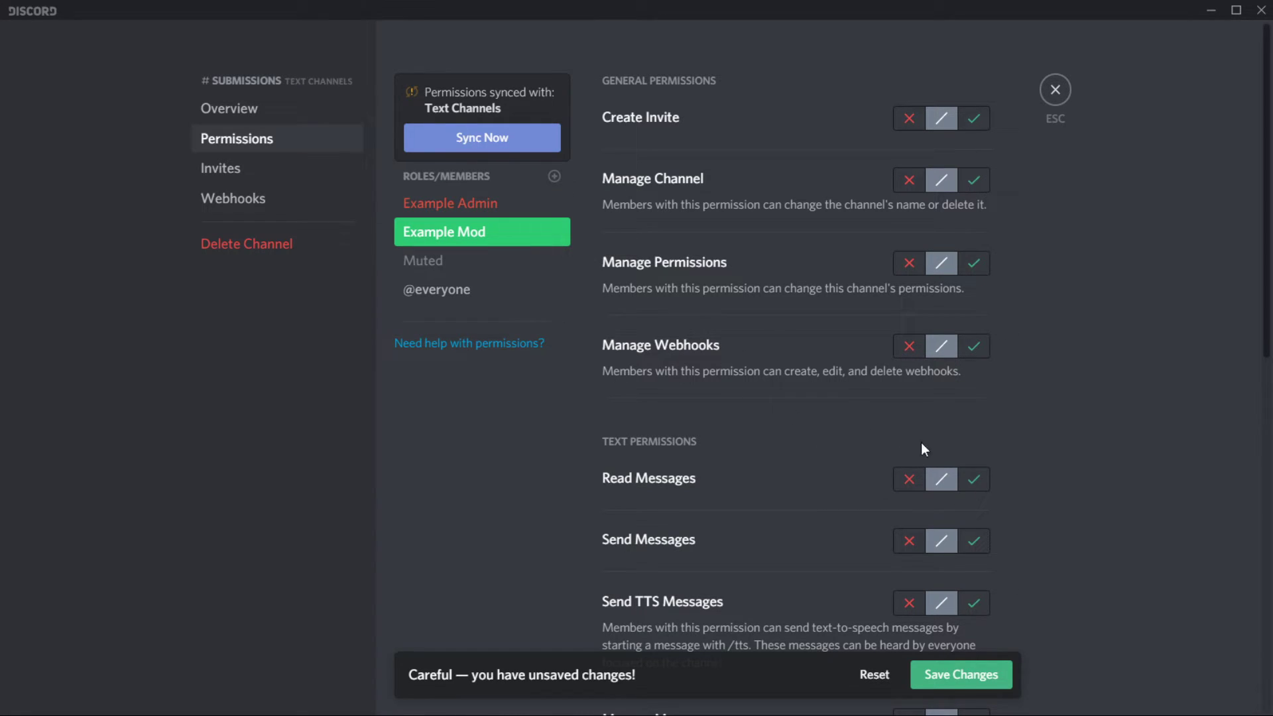
click(973, 479)
click(987, 542)
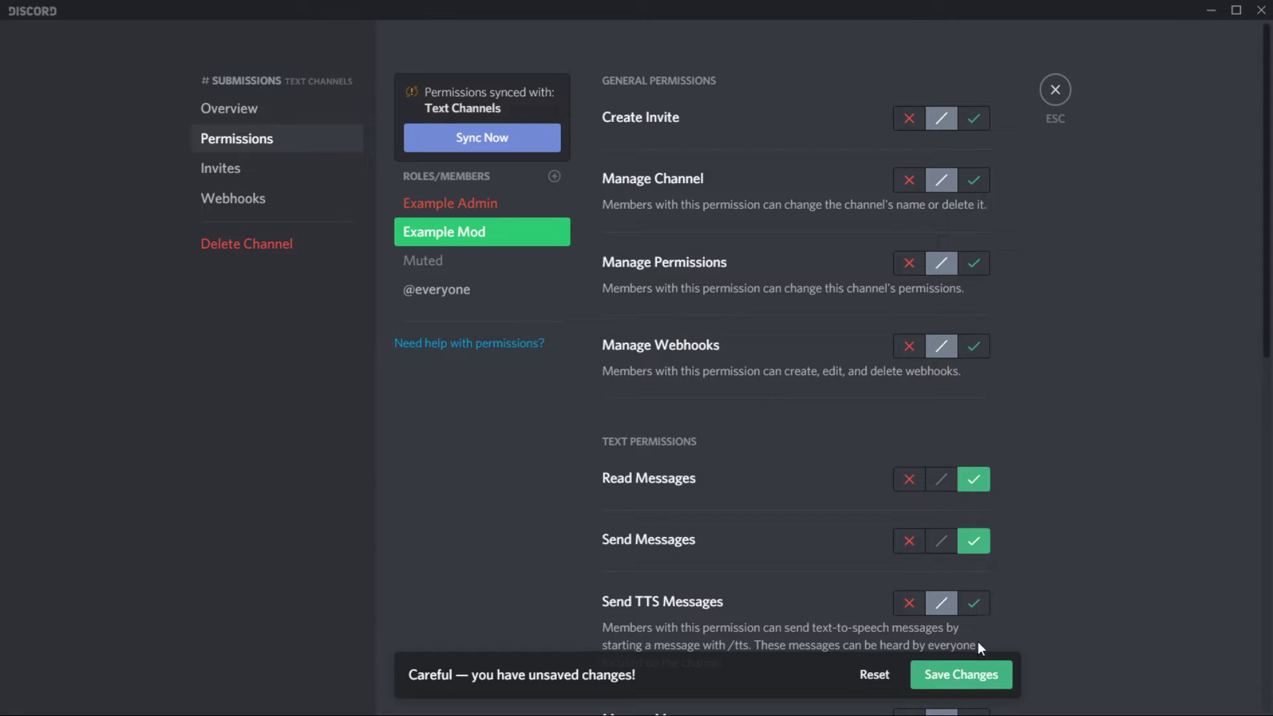
click(980, 680)
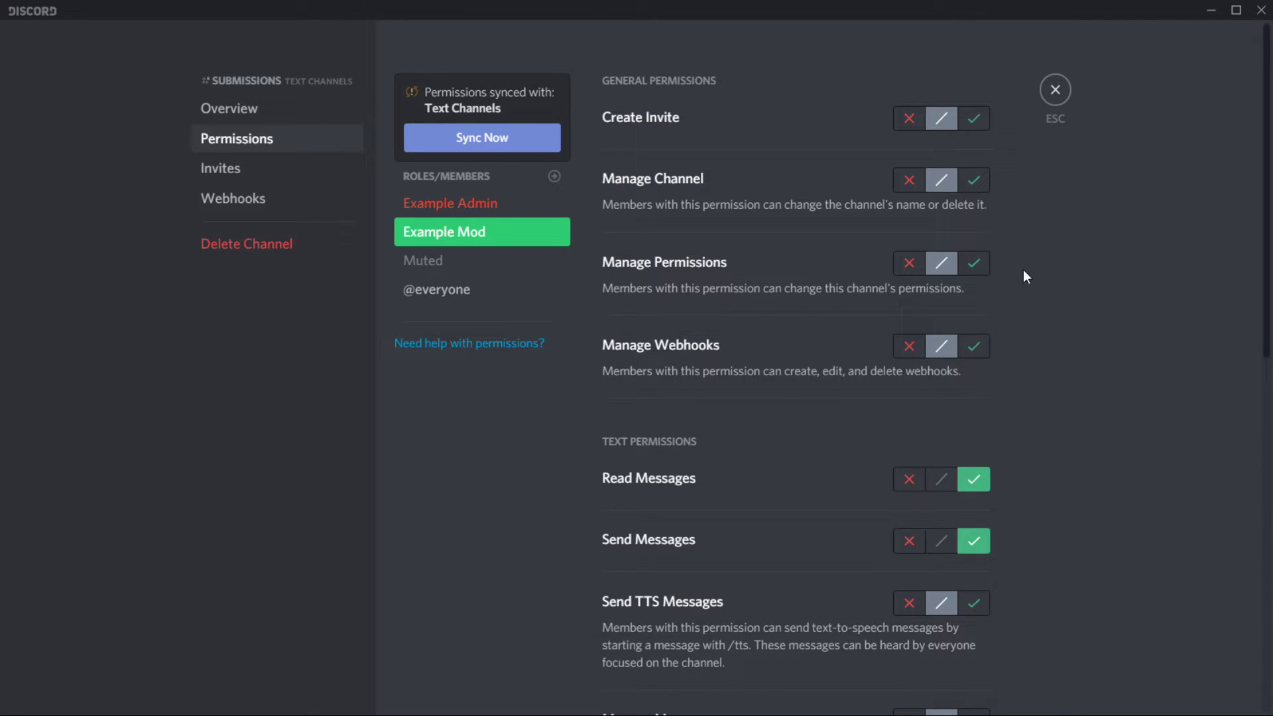
click(1056, 90)
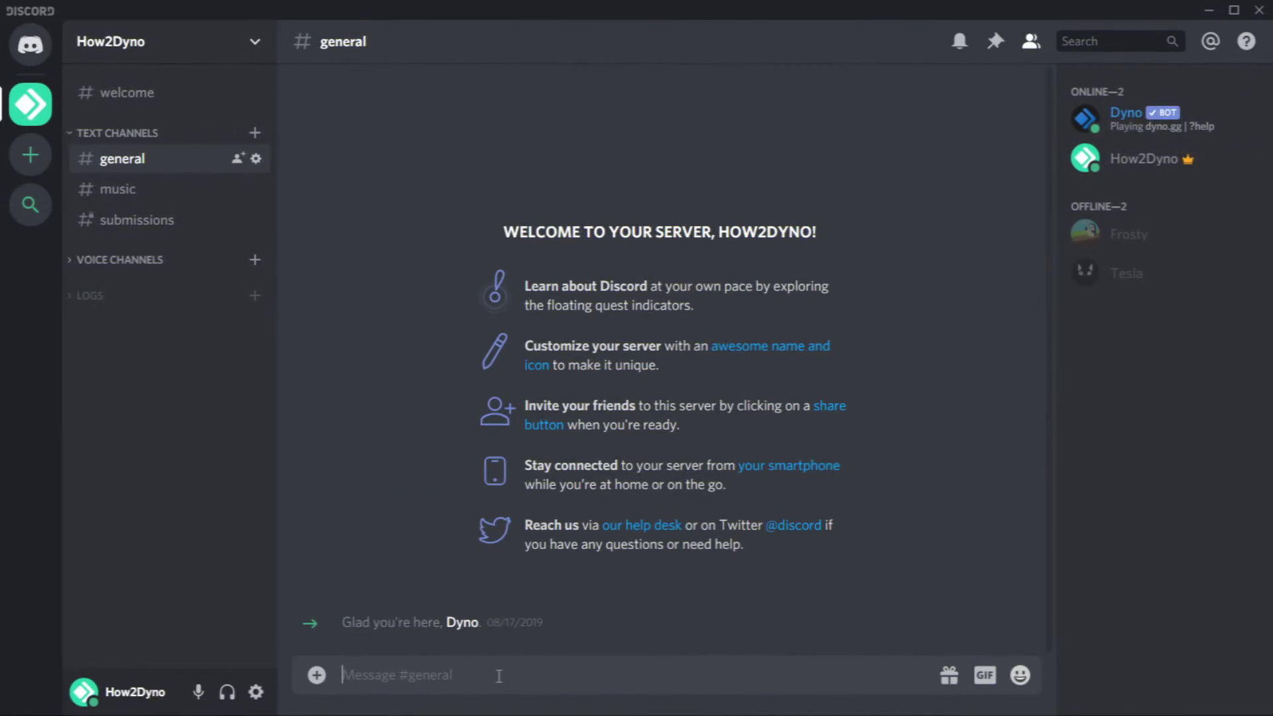
Send ?submit with the imgur proof link in #general.
text(?submit)
key(ctrl+v)
key(Return)
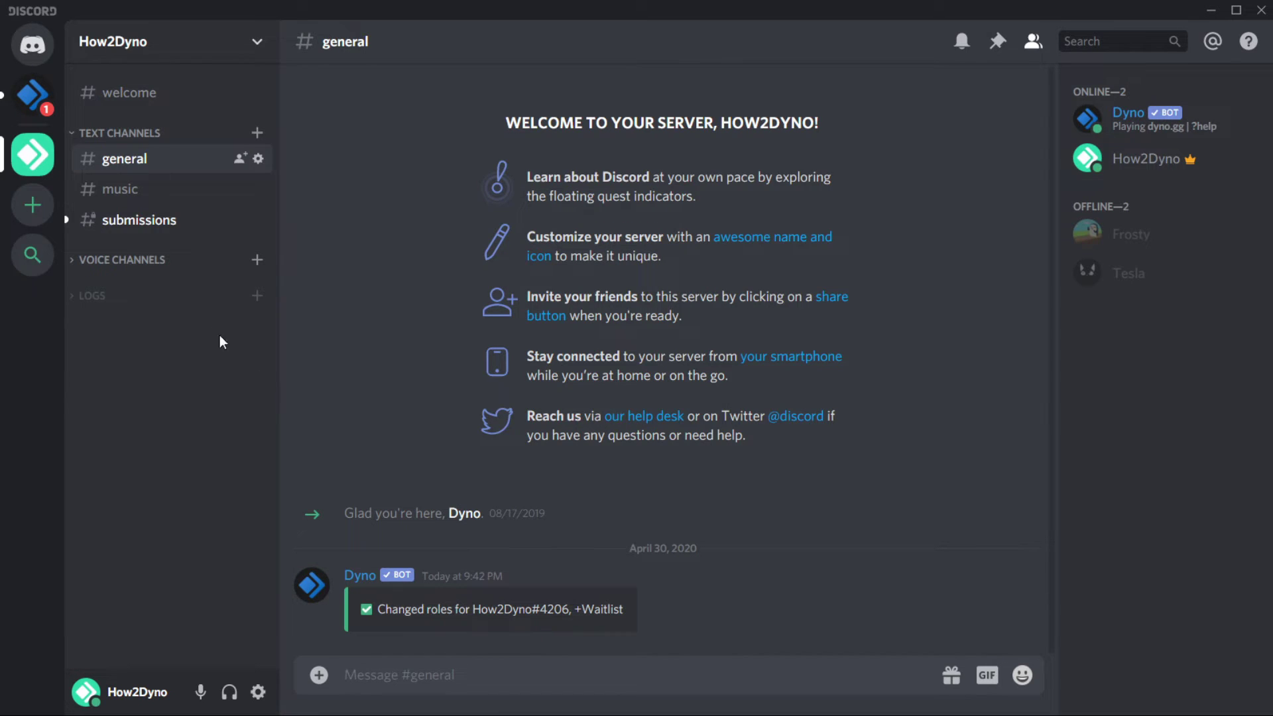
Check Dyno's User Submissions post in #submissions and its DM confirmation.
click(145, 234)
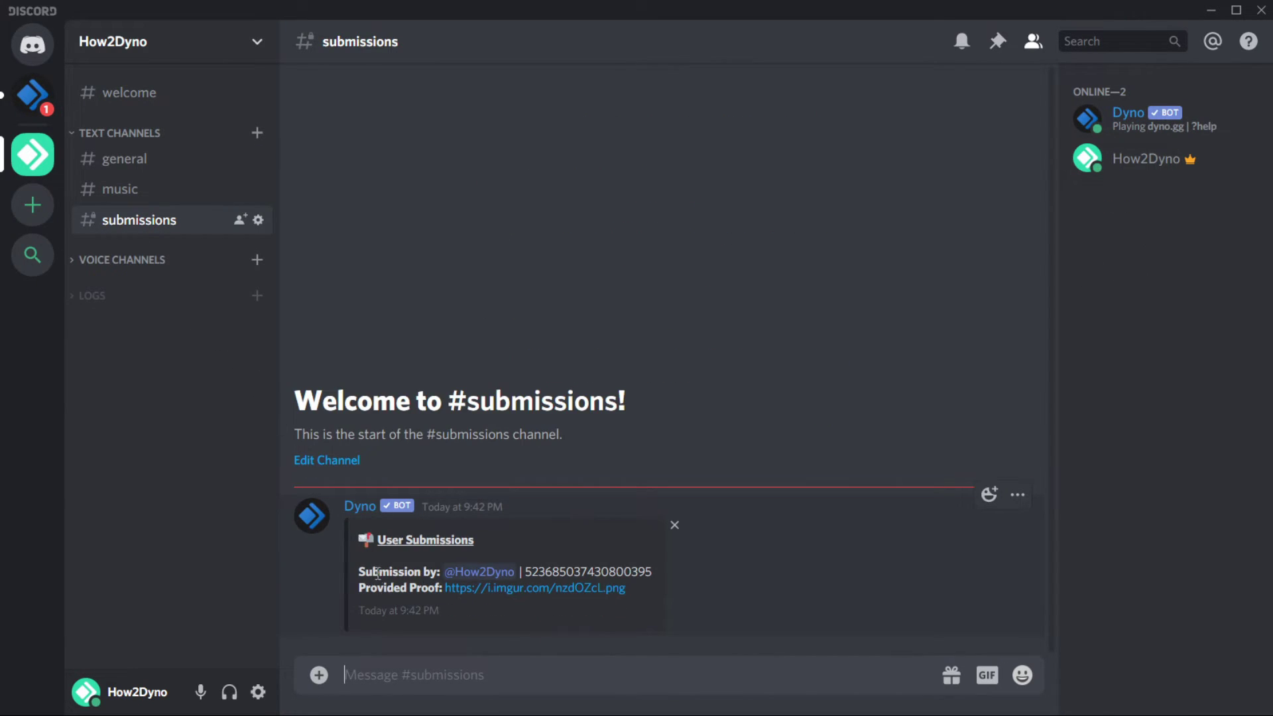
drag(384, 589, 508, 608)
click(600, 616)
click(51, 110)
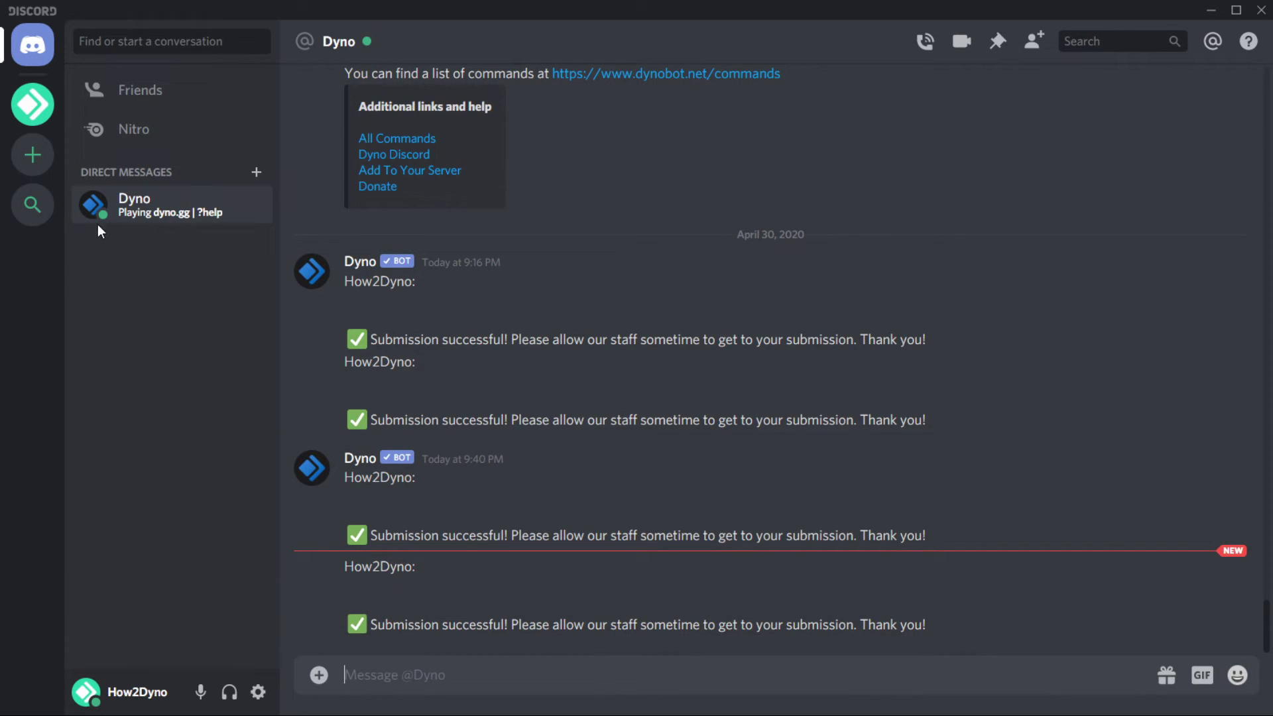
click(54, 117)
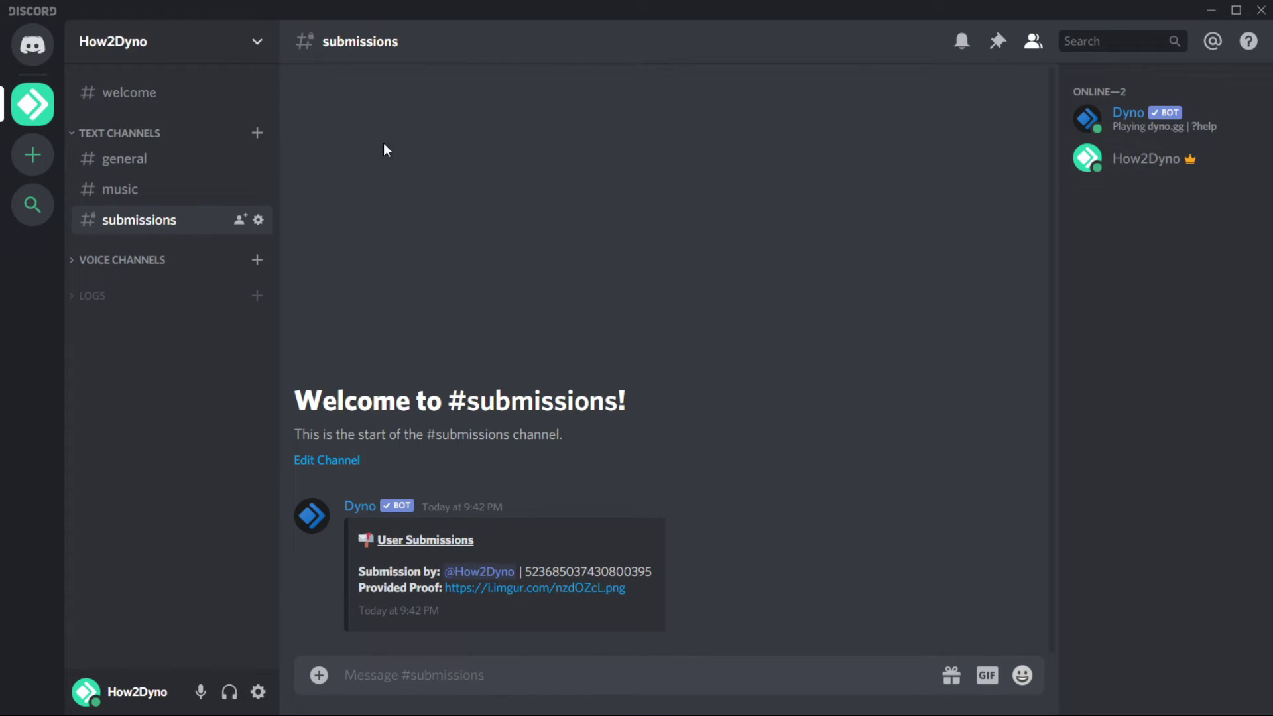
Check the submitter's current role, then return to #general.
click(1124, 160)
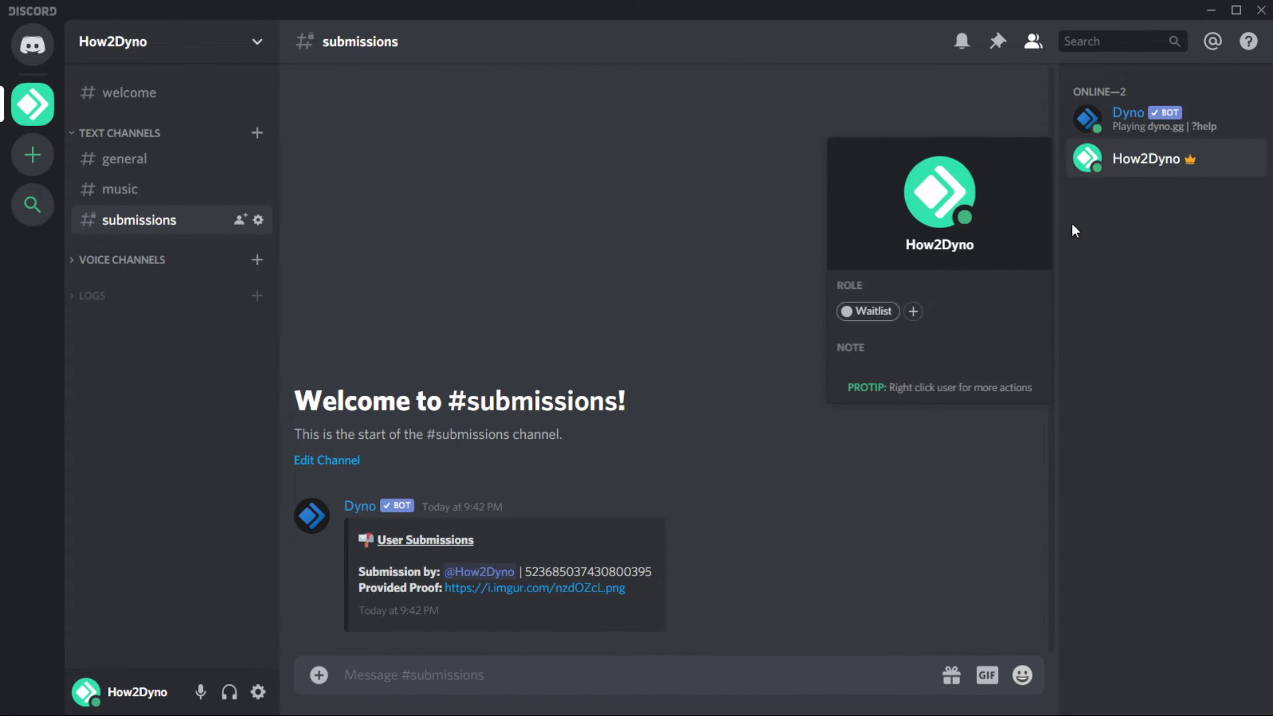
click(817, 516)
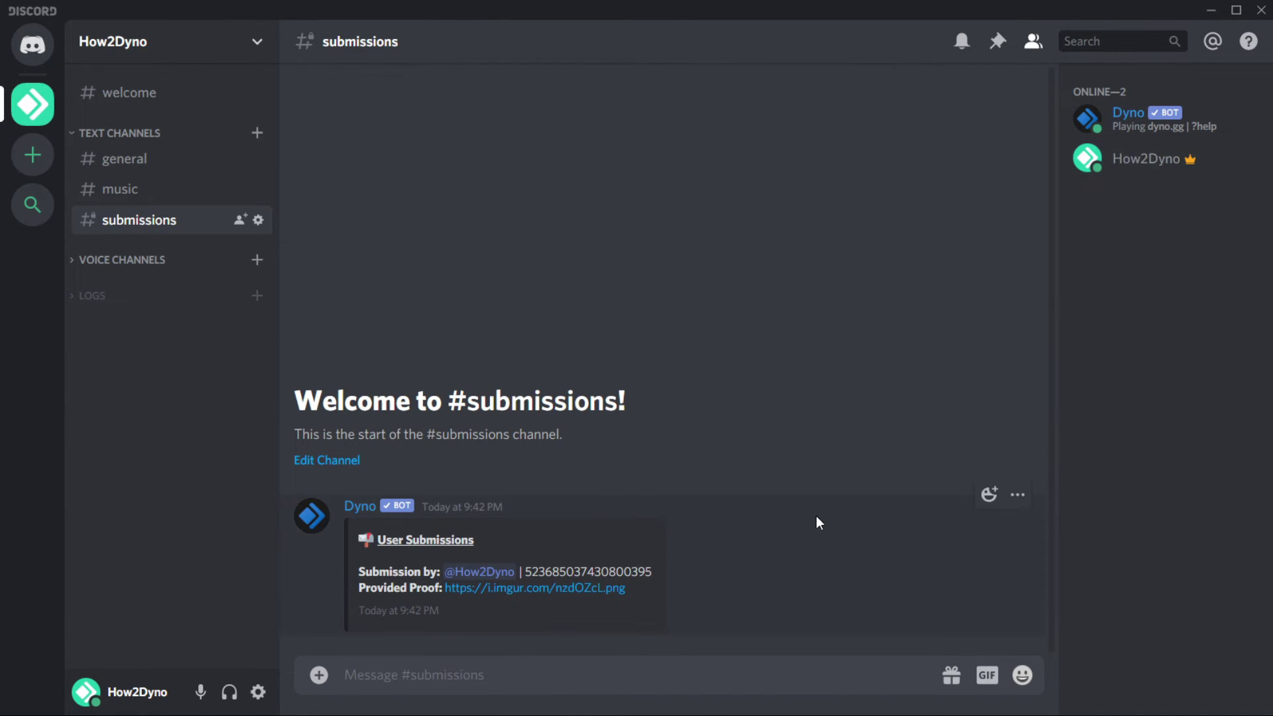
click(216, 168)
Send ?accept mentioning the submitter and confirm their role is now Member.
text(?a)
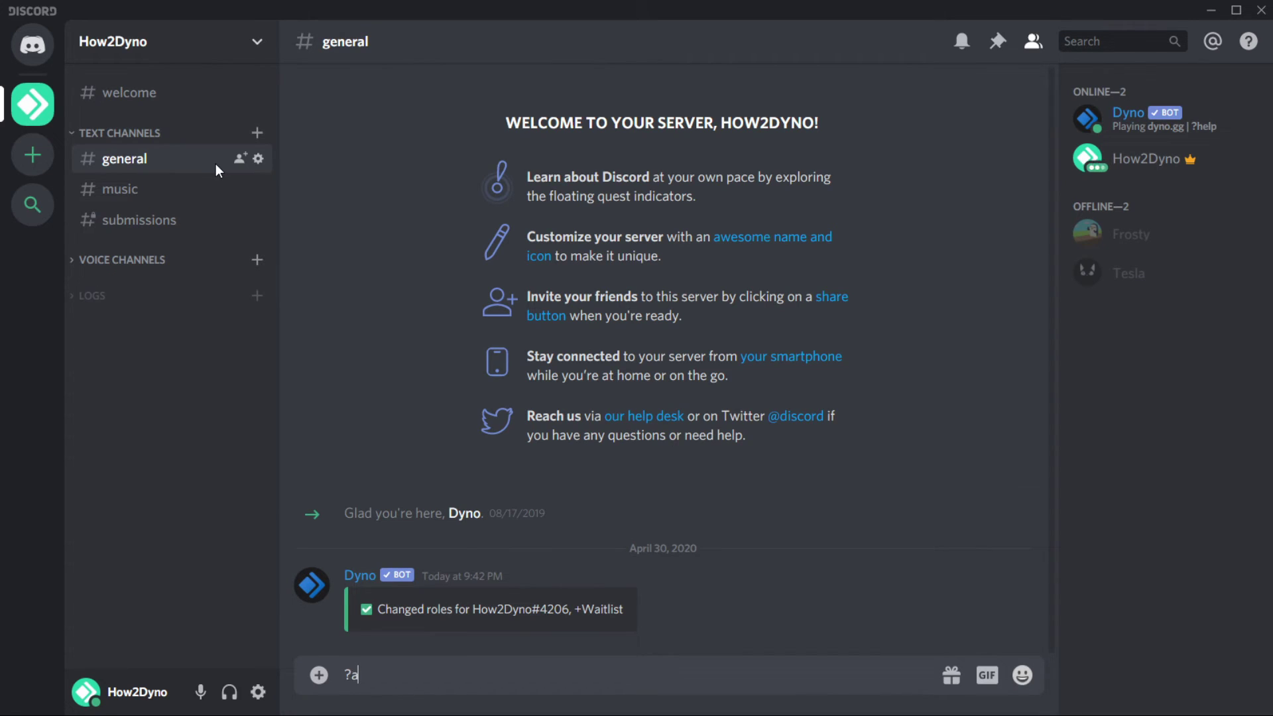
text(ccept @ho)
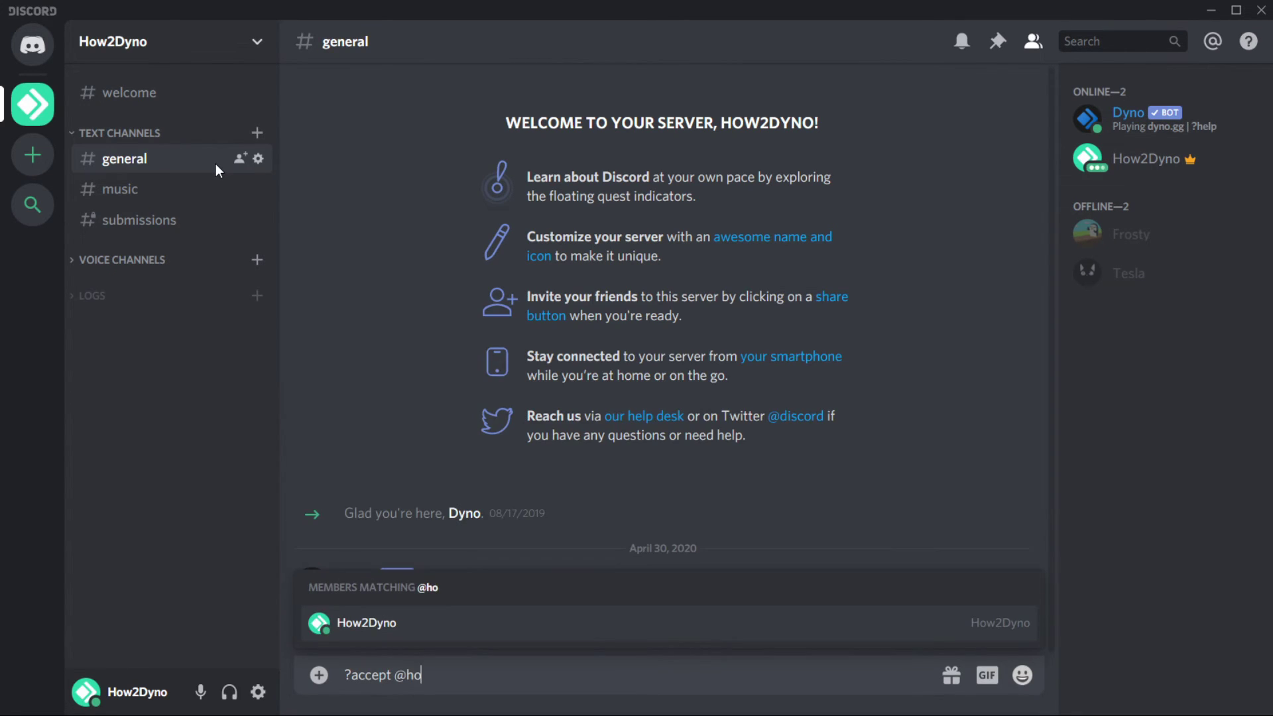
key(Tab)
key(Return)
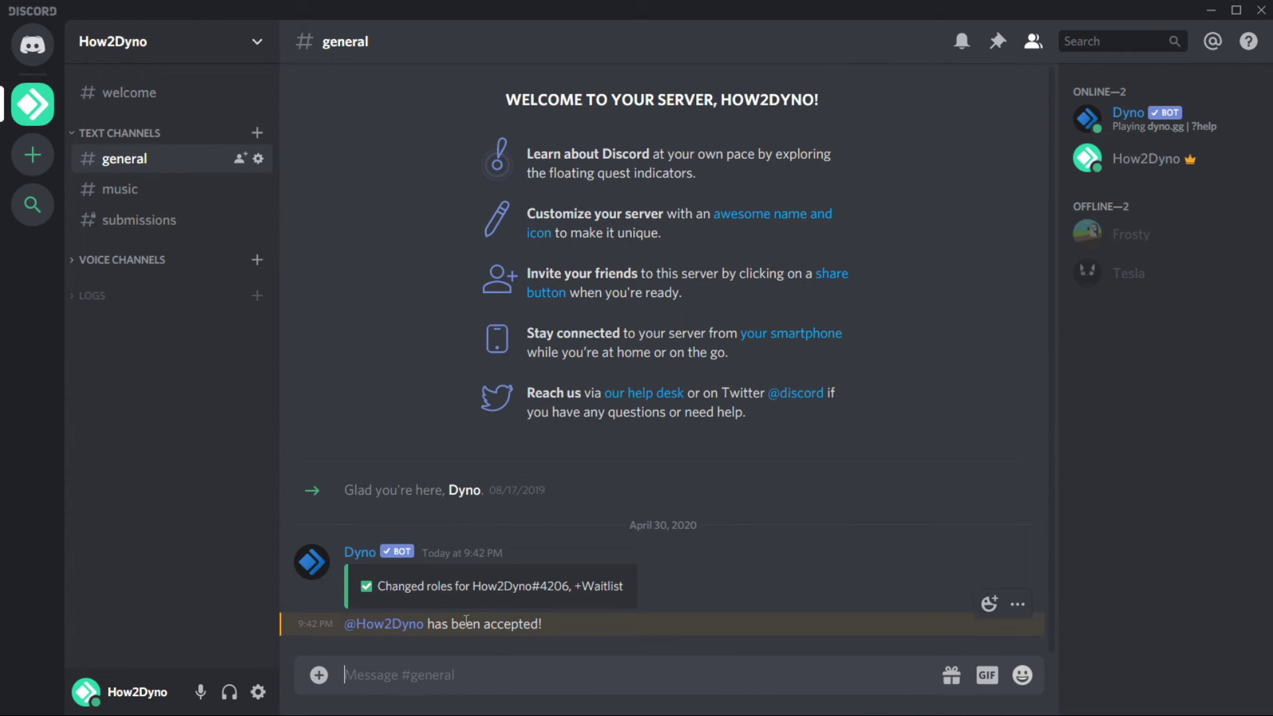
click(1134, 166)
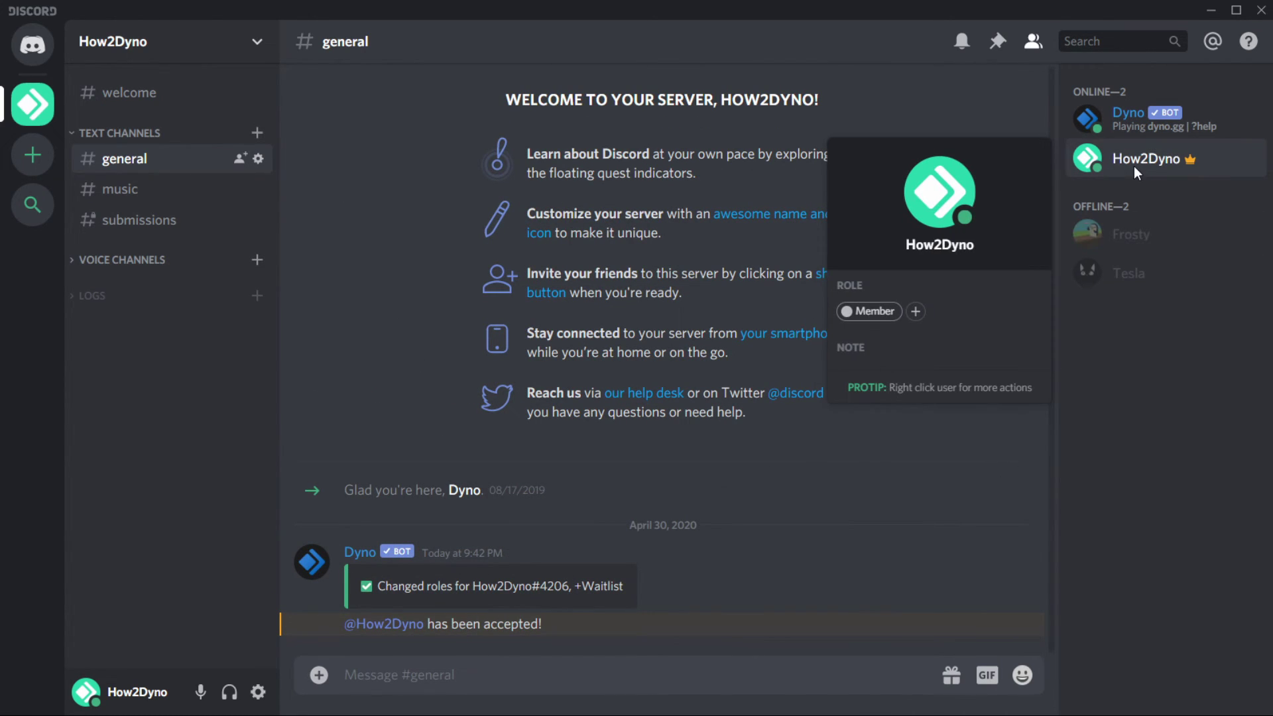